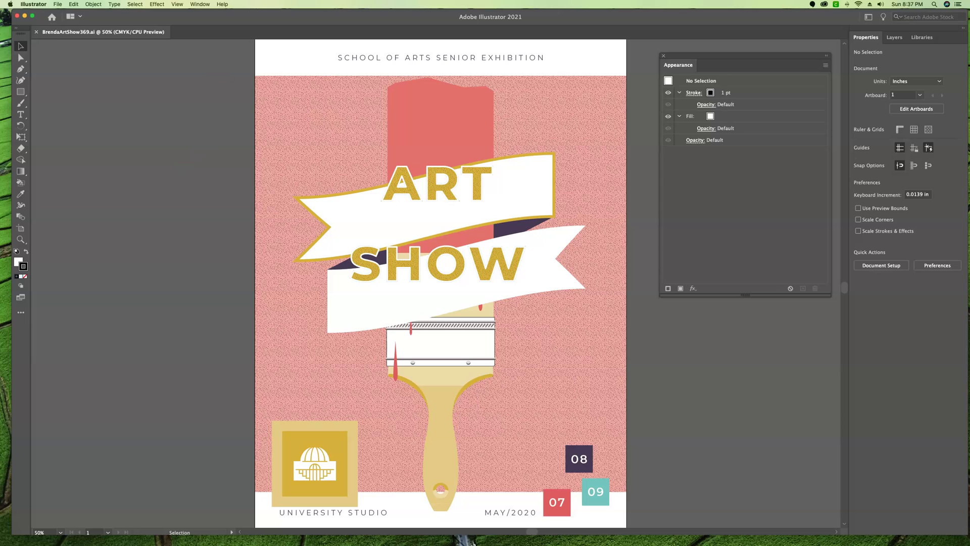
click(158, 4)
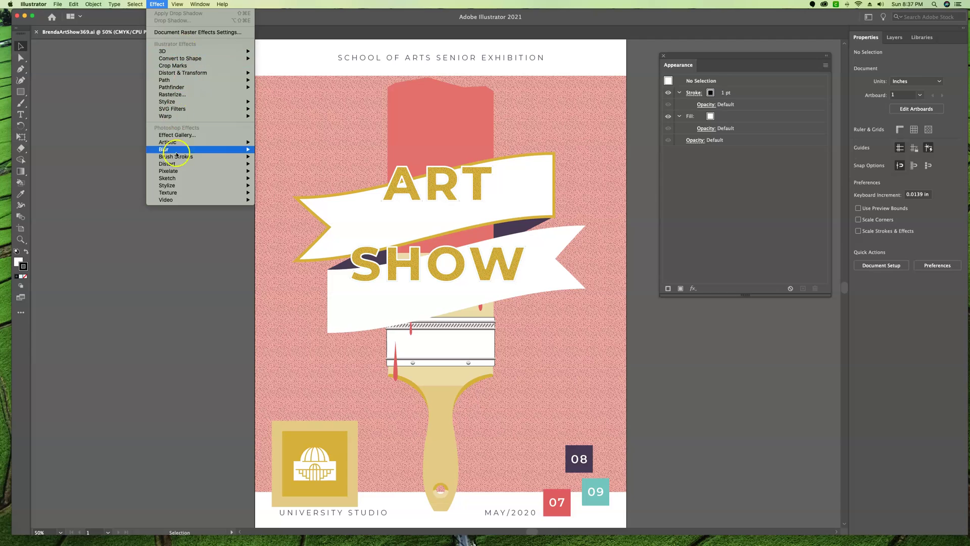
mouse_move(181, 75)
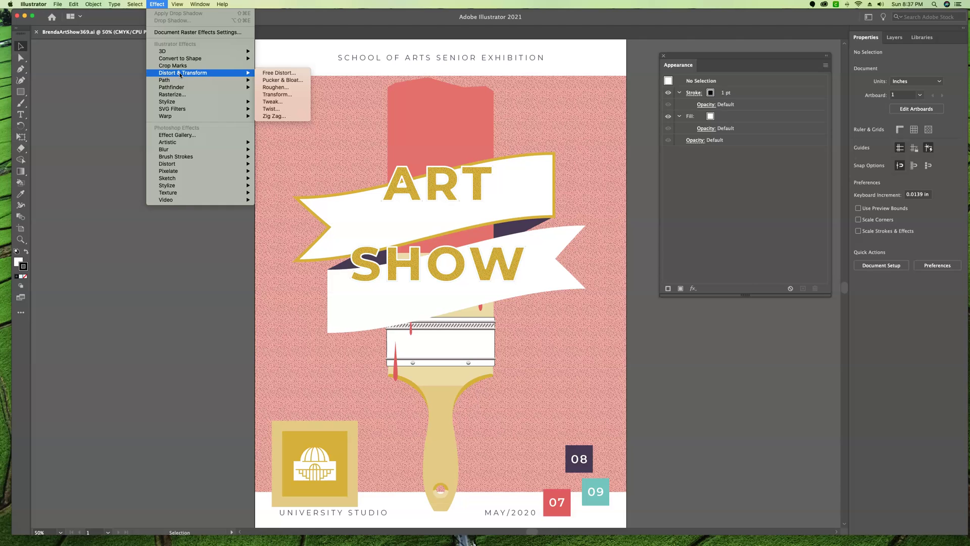
mouse_move(179, 188)
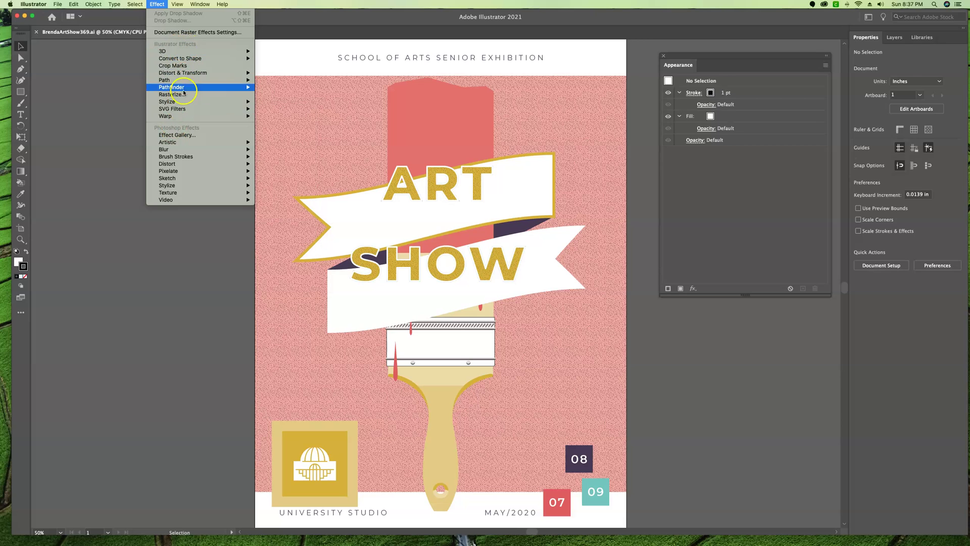
click(108, 102)
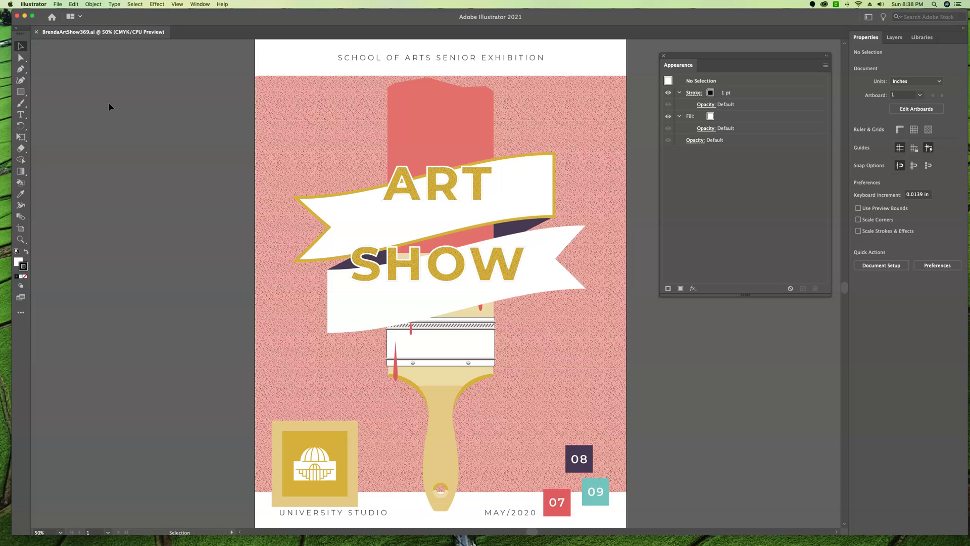
click(161, 4)
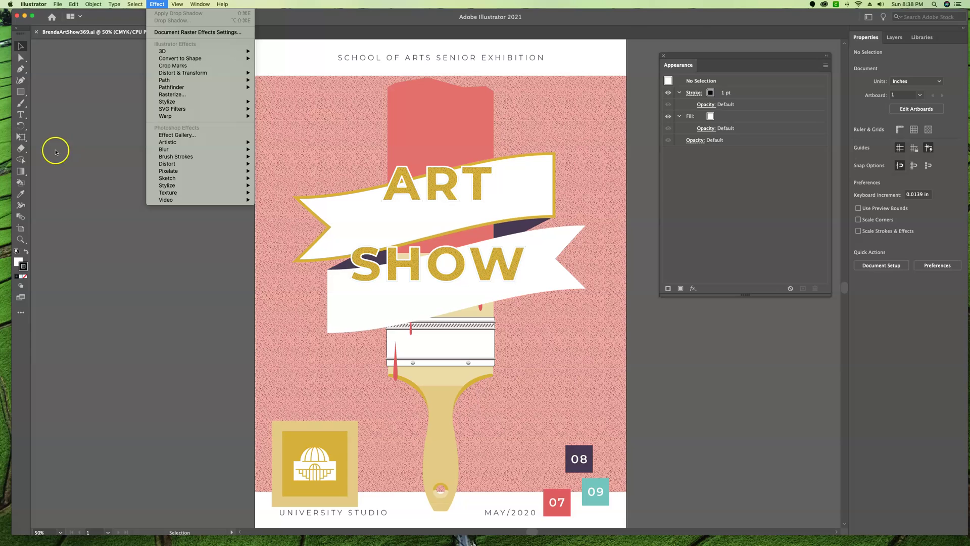
click(712, 55)
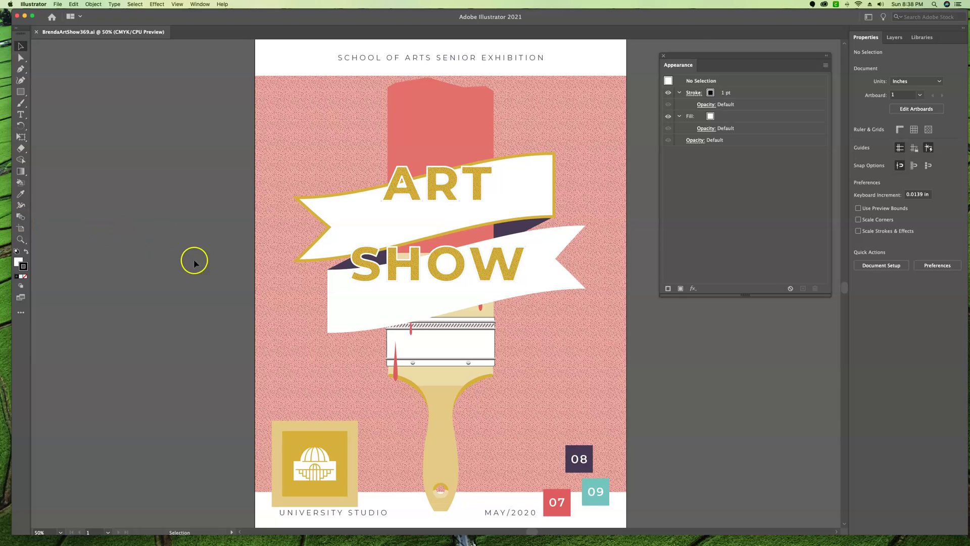
Step: Add a Drop Shadow effect to the paintbrush group, using Multiply mode and 50% opacity
click(435, 393)
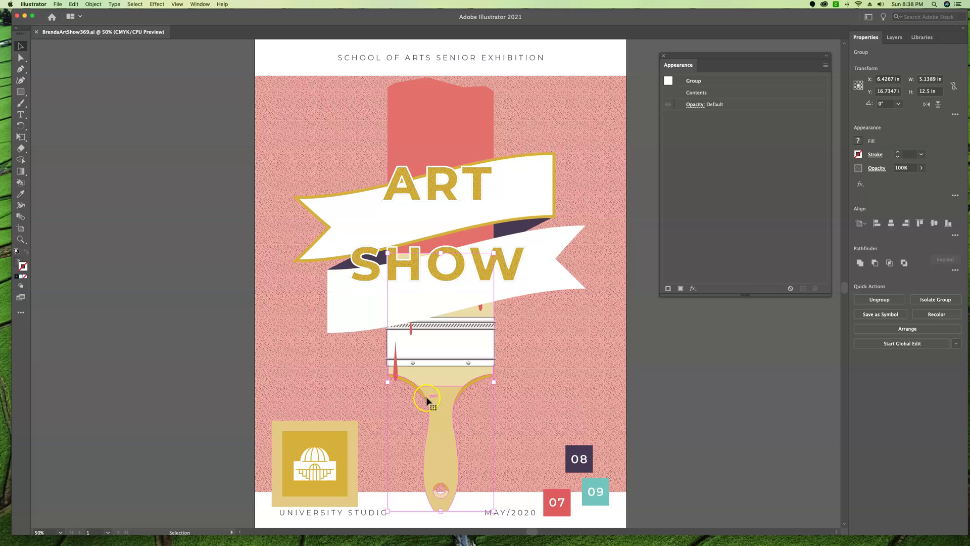
click(444, 404)
click(694, 288)
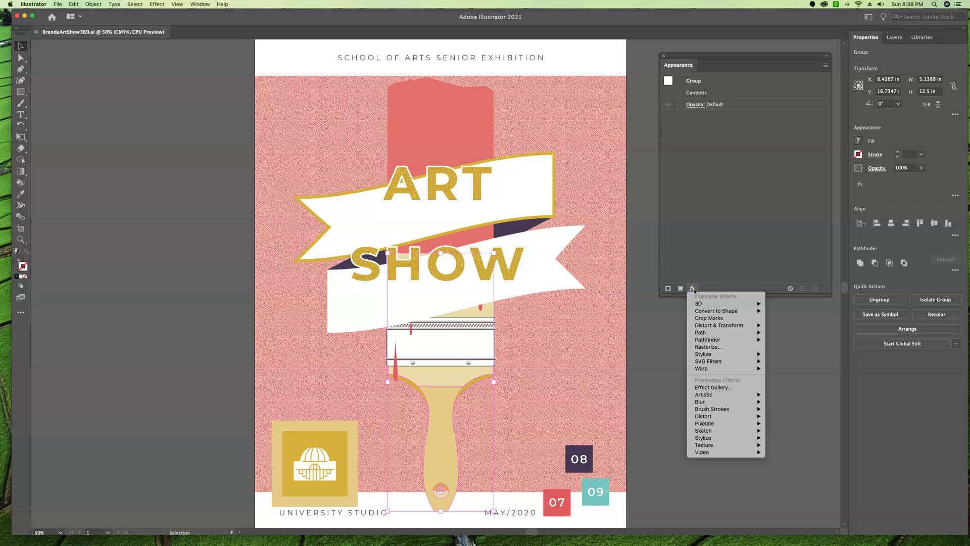
click(703, 355)
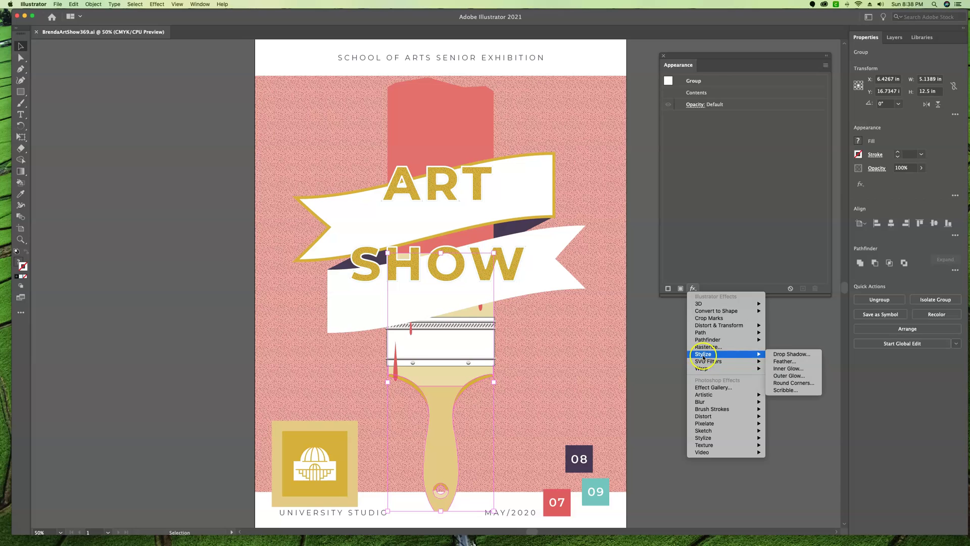
click(790, 354)
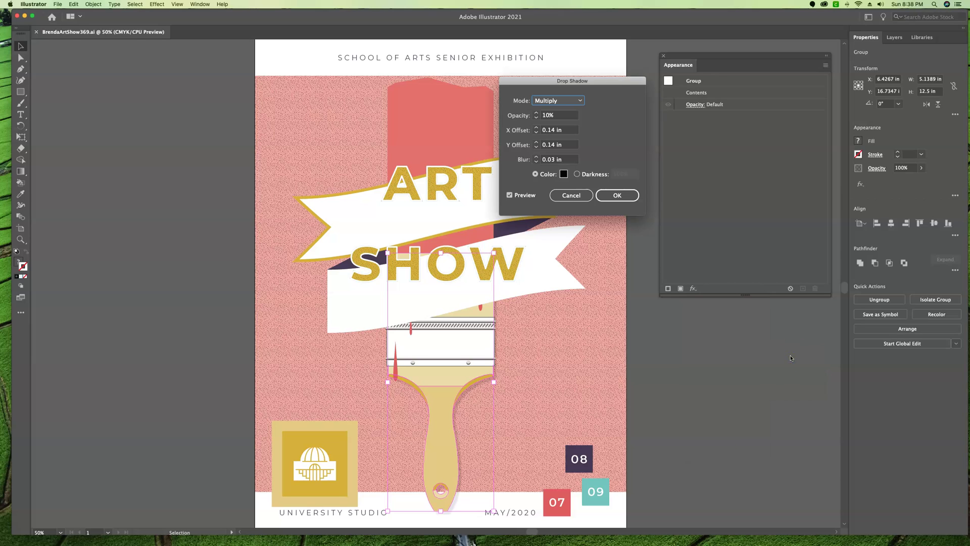
drag(629, 81, 396, 58)
click(318, 106)
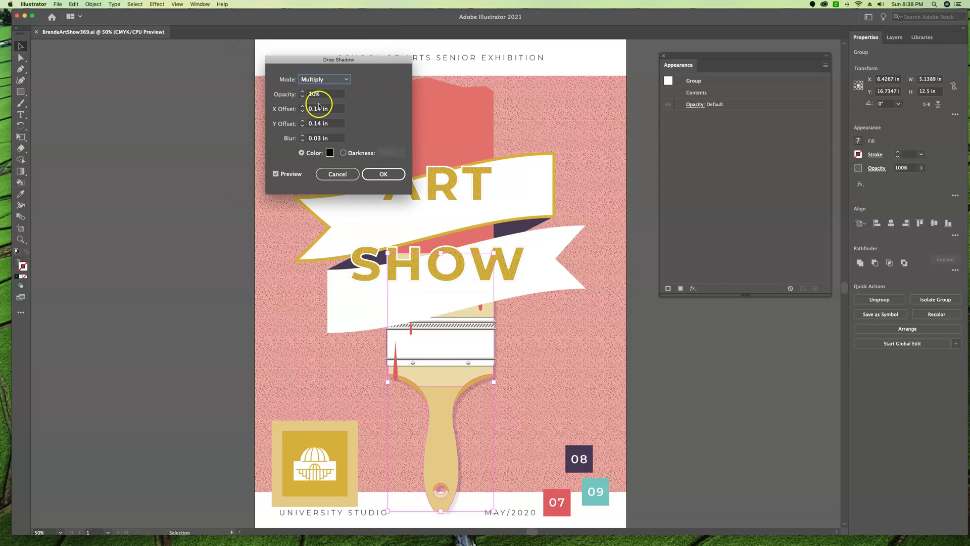
key(Tab)
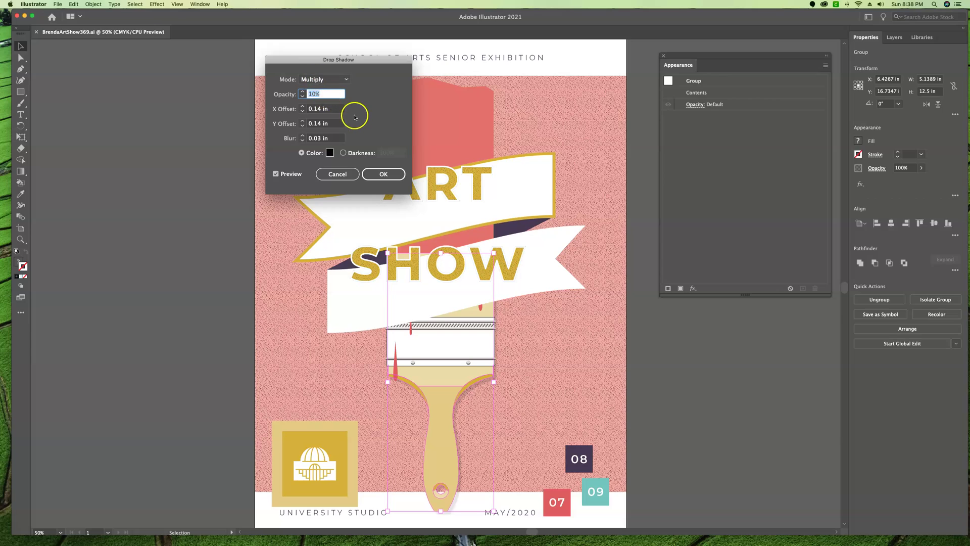
text(50)
key(Tab)
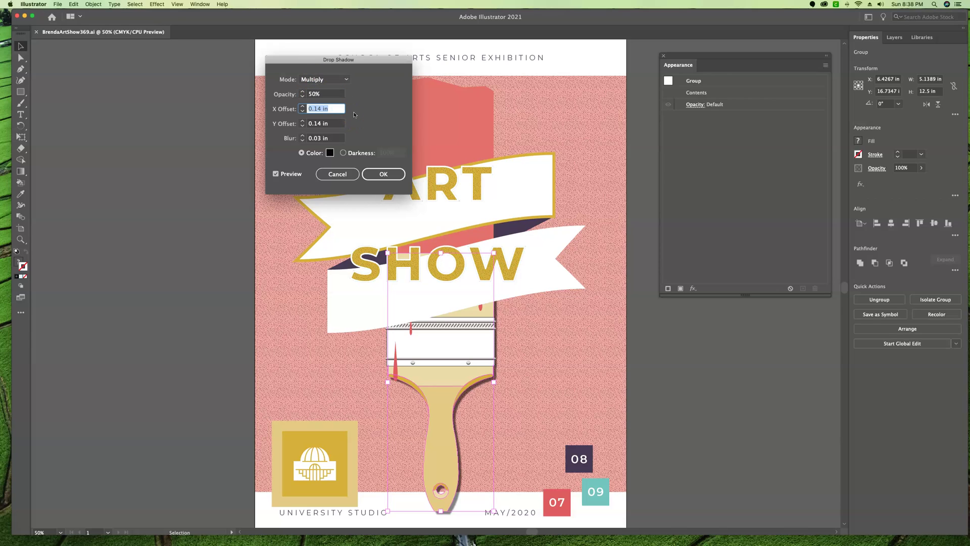
Step: Set the paintbrush shadow's X and Y offsets to 0.14 in and its blur to 0.21 in, and apply the effect
text(.14)
key(Tab)
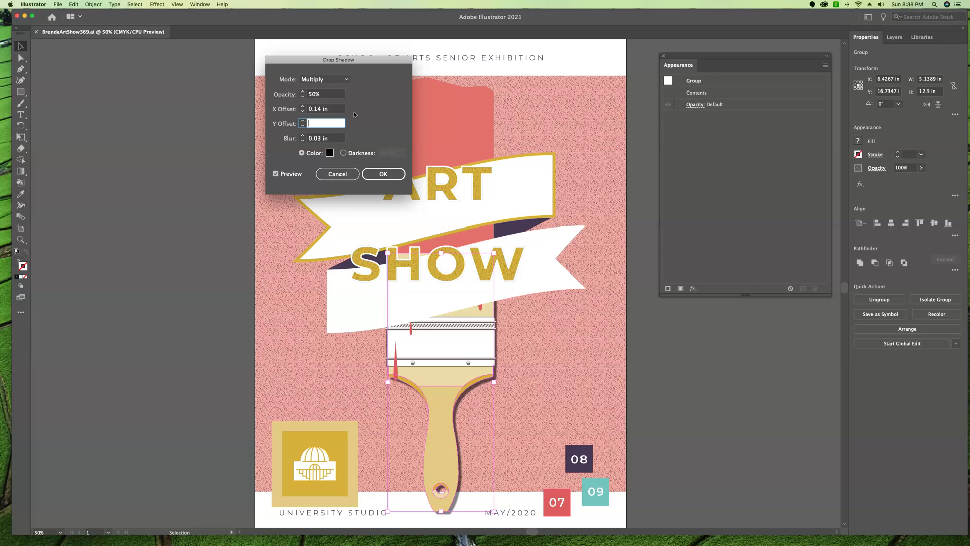
text(.14)
key(Tab)
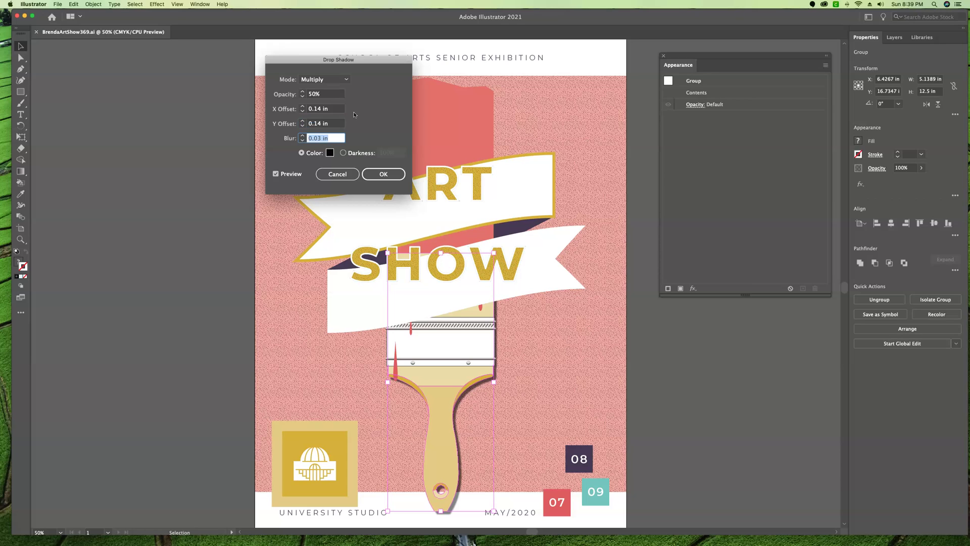
text(.21)
key(Tab)
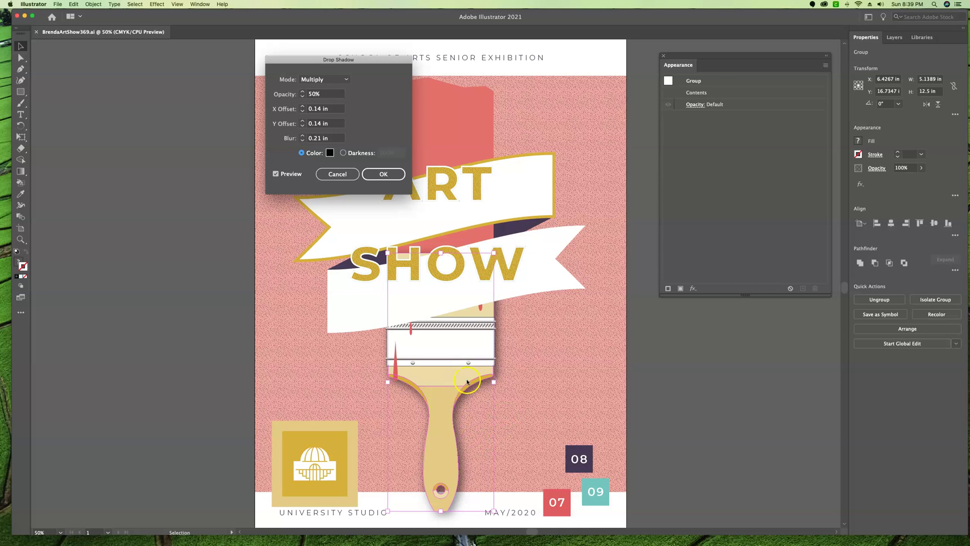
click(384, 174)
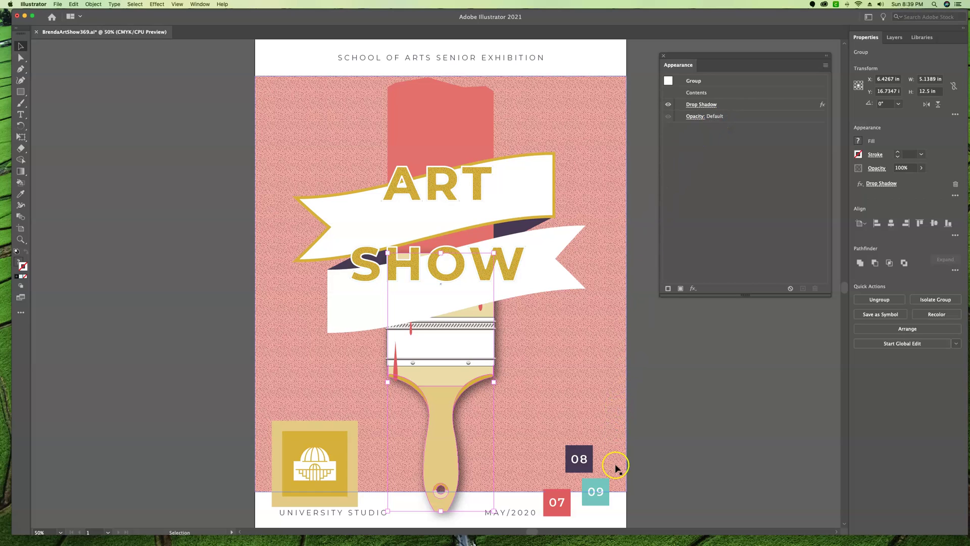
click(702, 388)
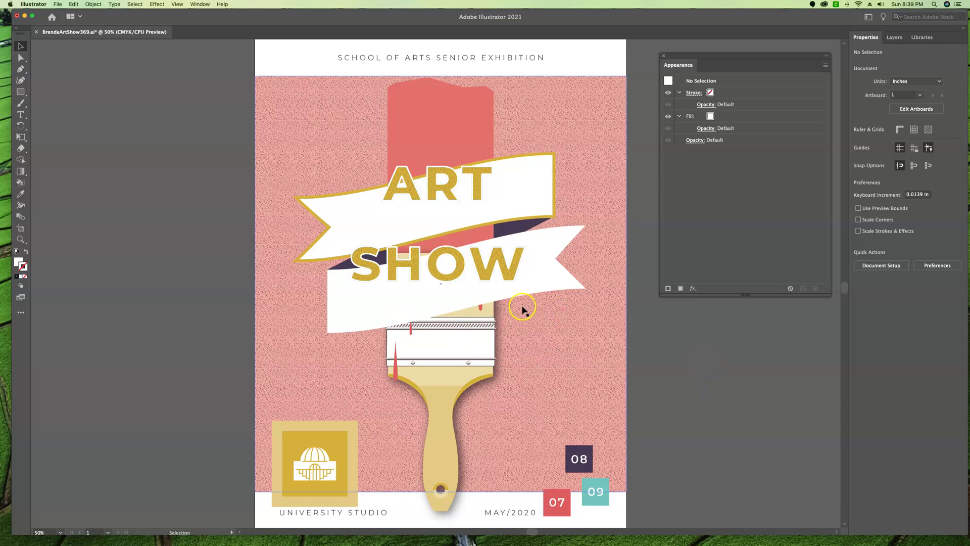
Step: Apply the last-used drop shadow to the ART SHOW text
click(443, 181)
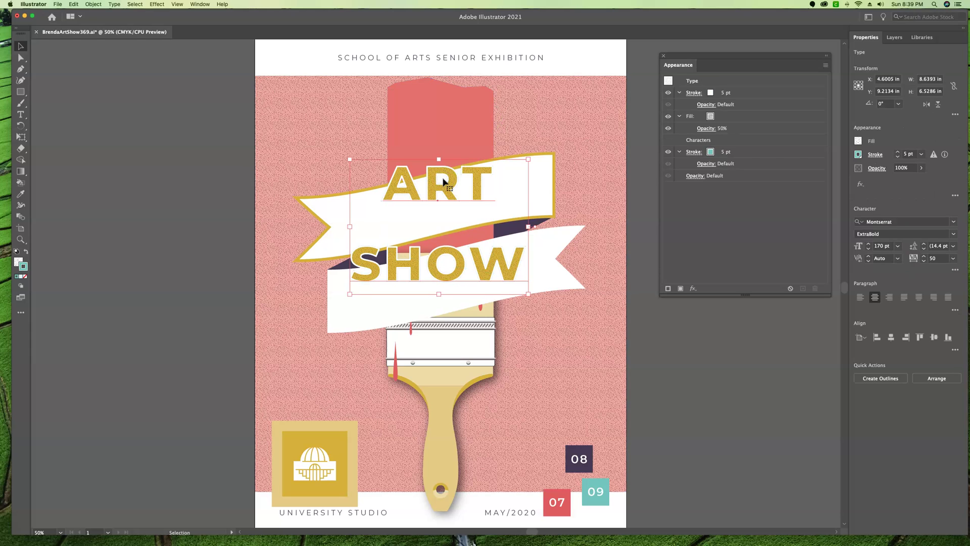
click(409, 204)
click(143, 10)
click(157, 5)
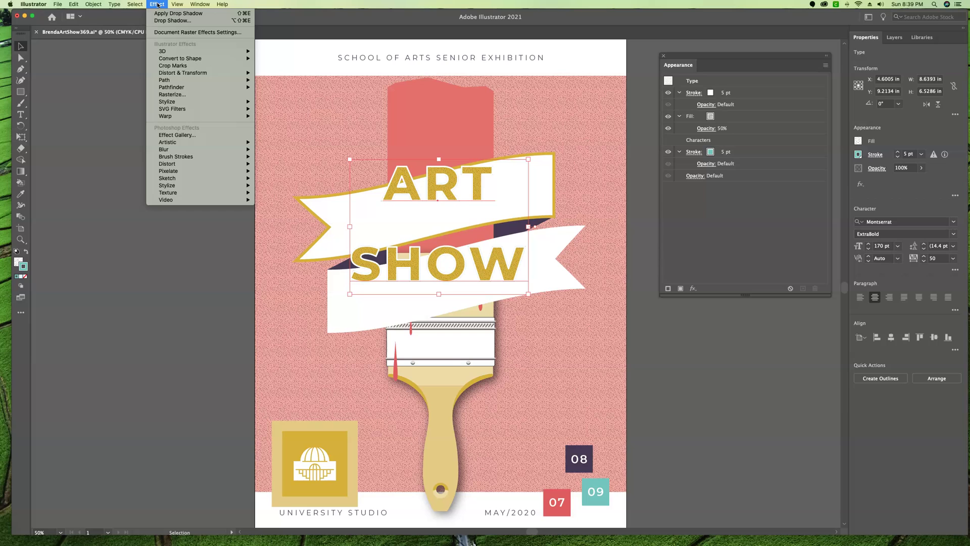
click(156, 13)
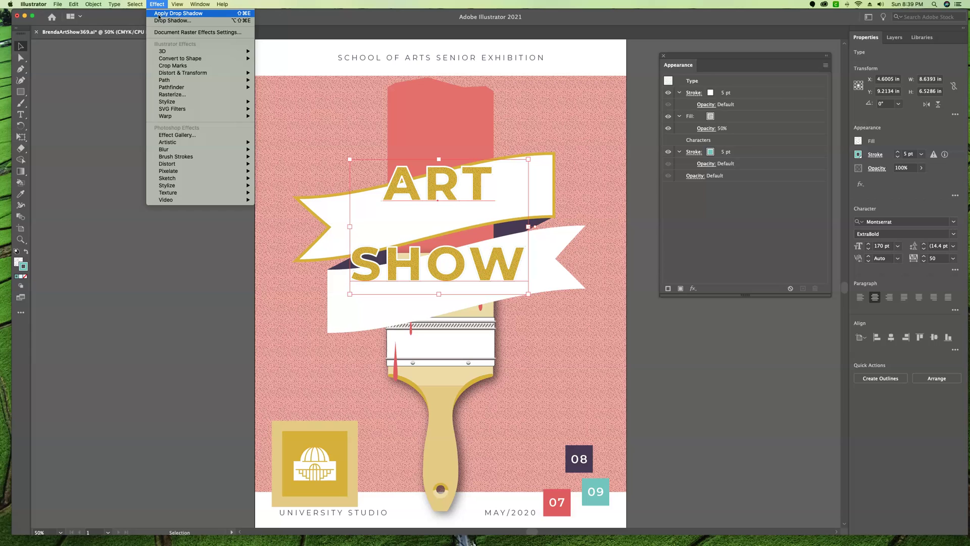
click(160, 13)
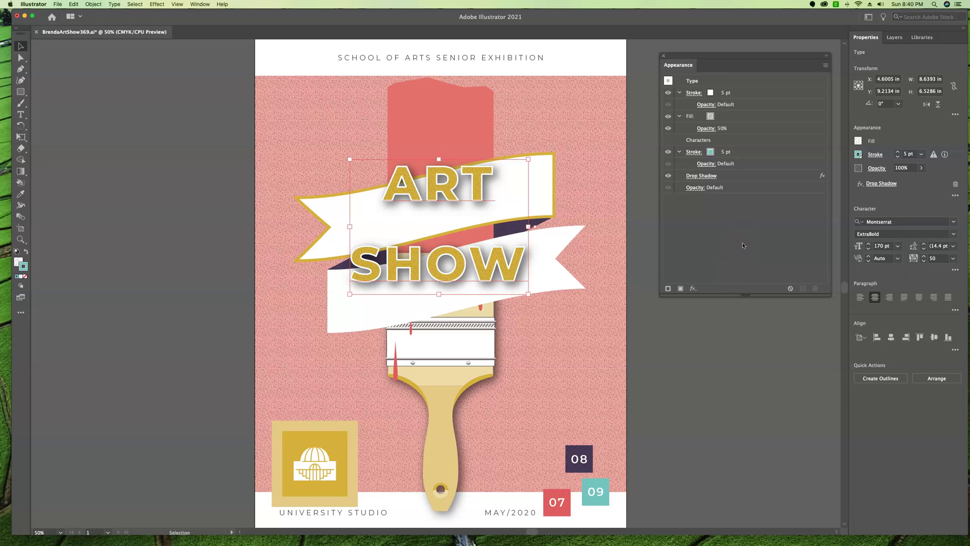
click(667, 263)
Step: Edit the ART SHOW text's drop shadow to 10% opacity and a 0.03 in blur
click(700, 177)
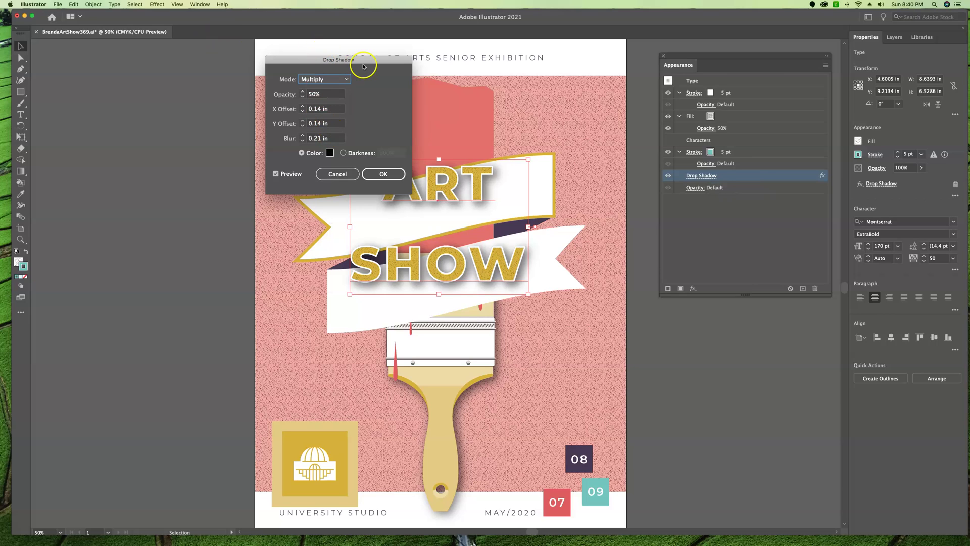
double_click(312, 94)
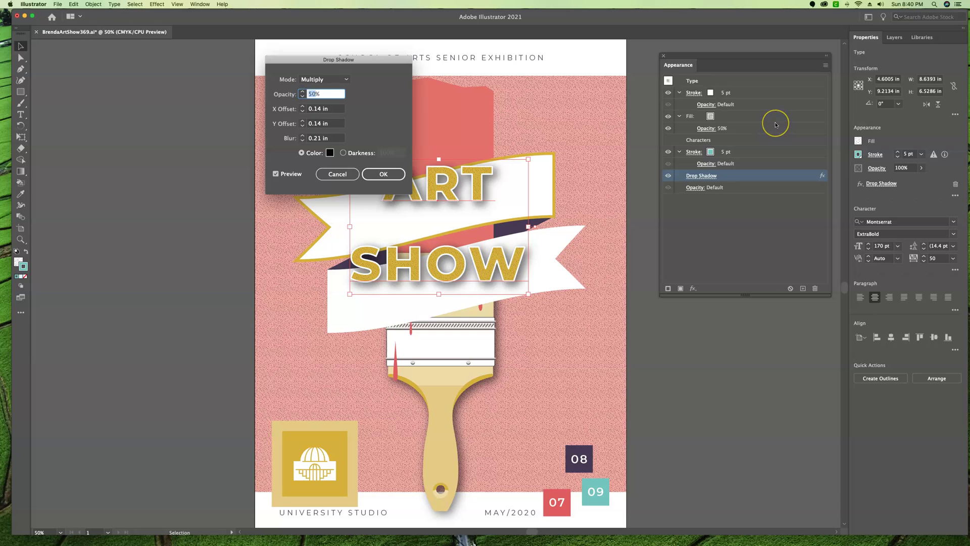
text(10)
key(Tab)
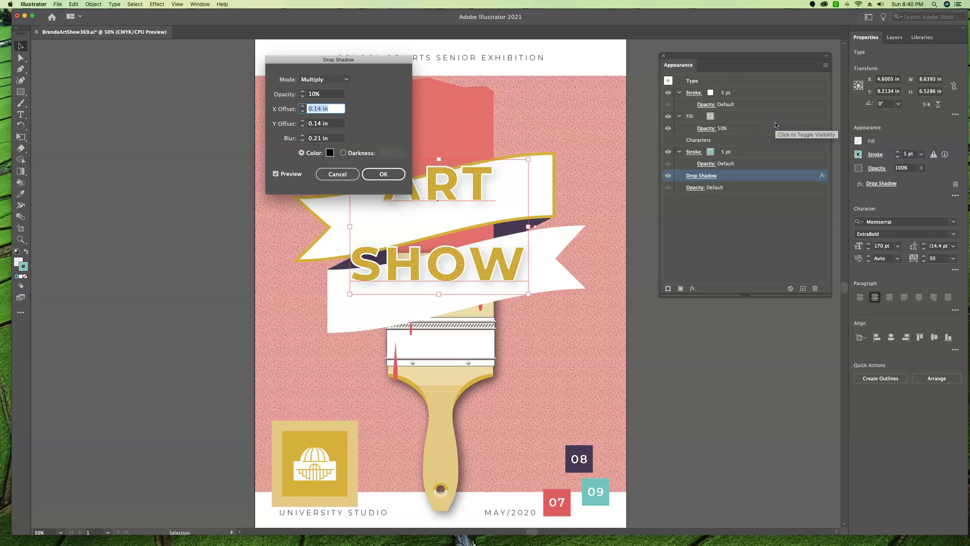
key(Tab)
key(Tab)
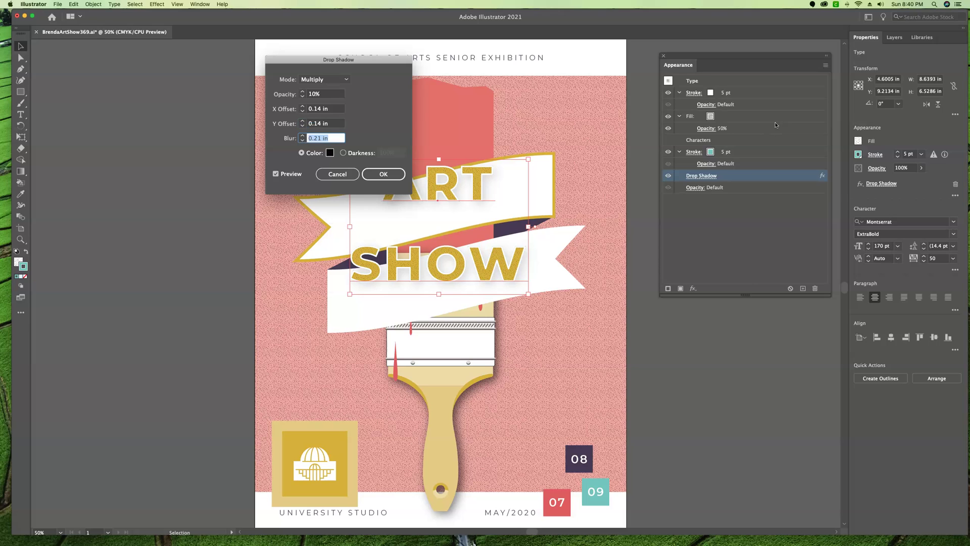
key(BackSpace)
key(Tab)
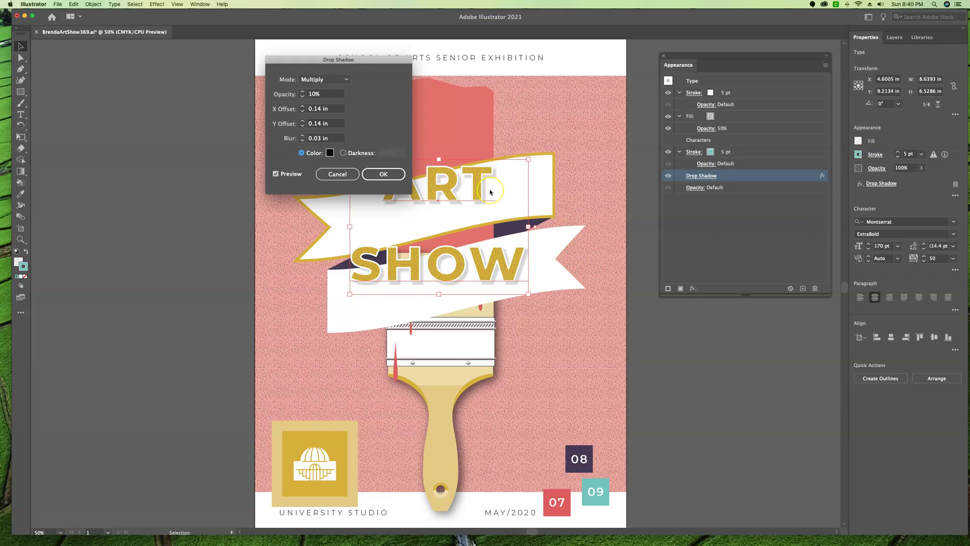
click(384, 175)
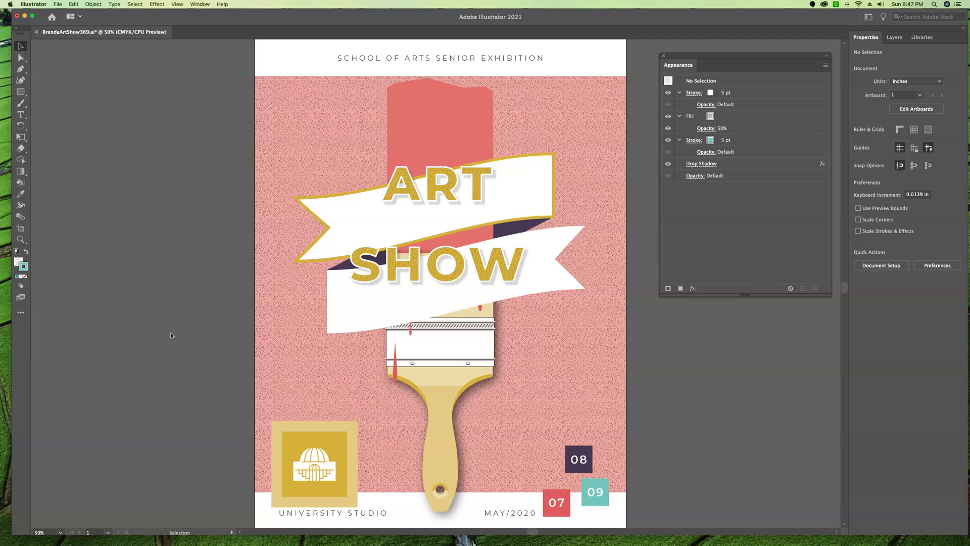
Step: Add a horizontal Rise warp effect to the ART SHOW text
click(452, 187)
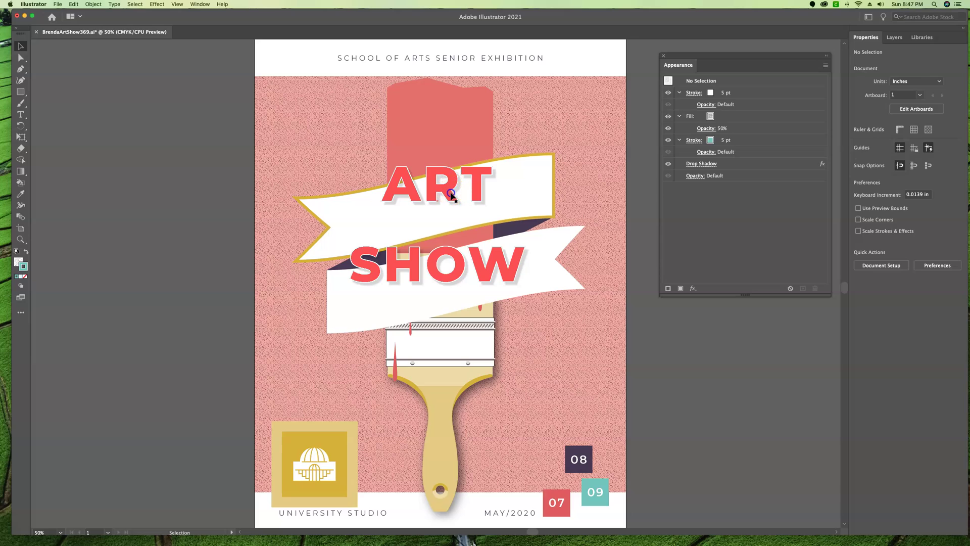
click(452, 194)
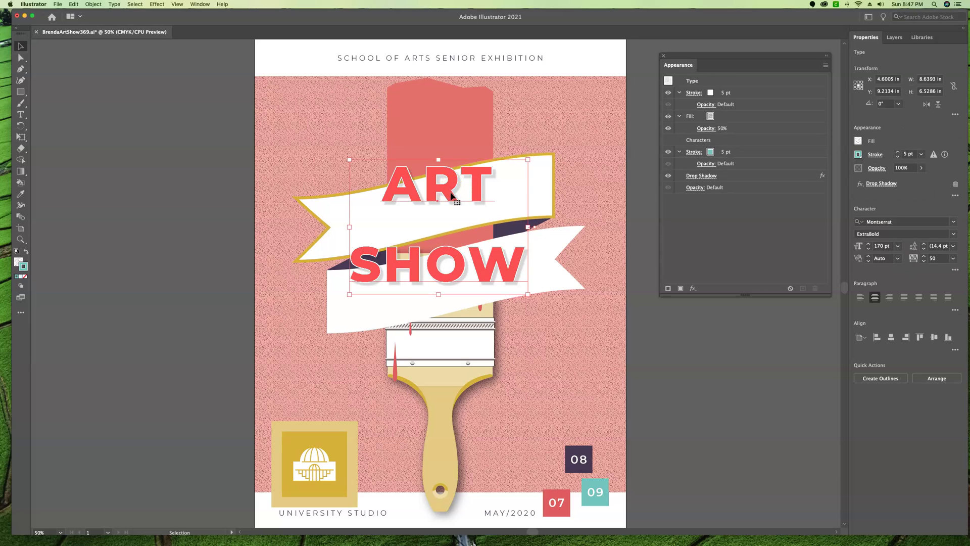
key(super+shift+z)
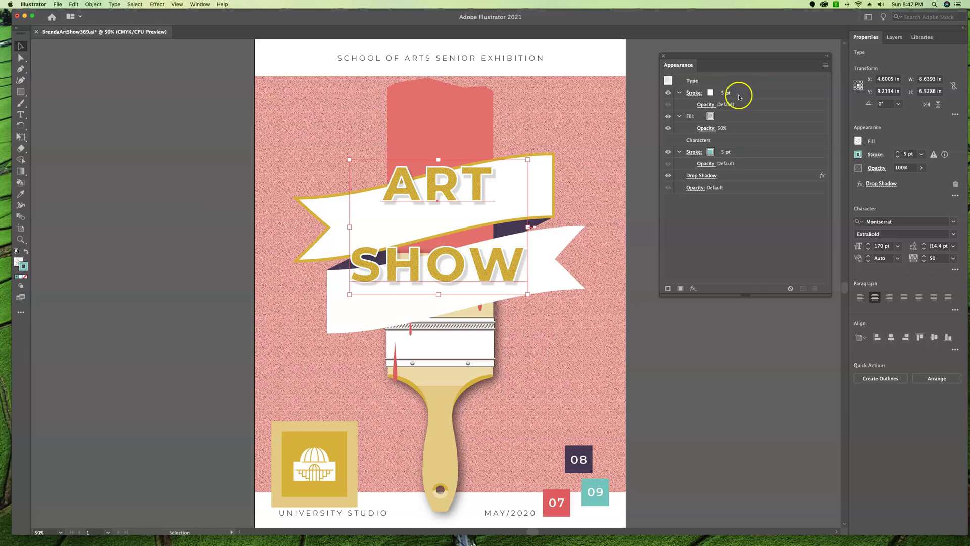
click(692, 289)
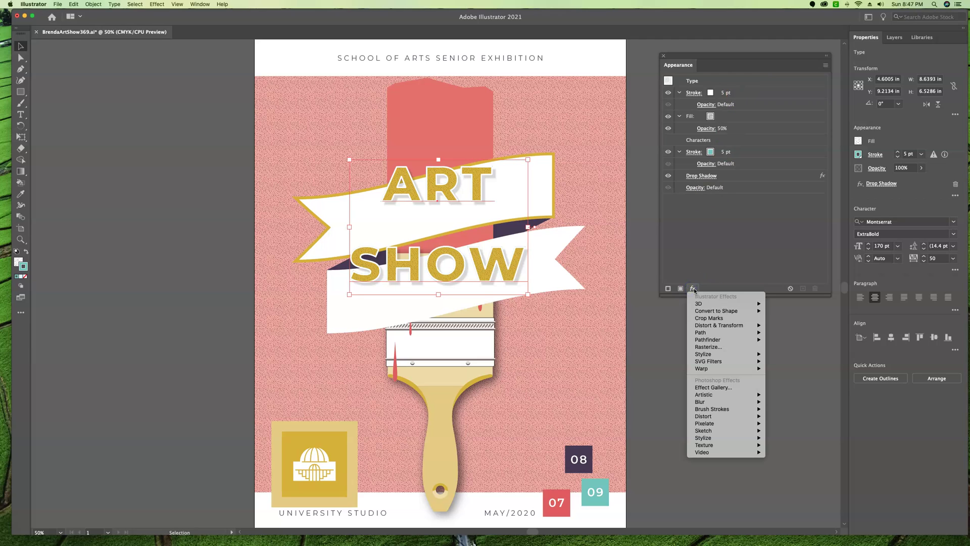
mouse_move(727, 368)
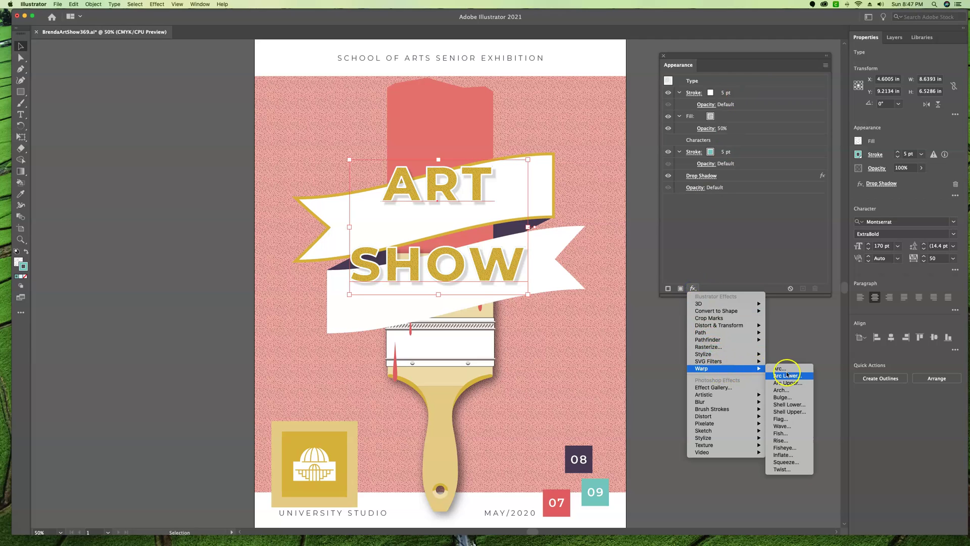
click(780, 440)
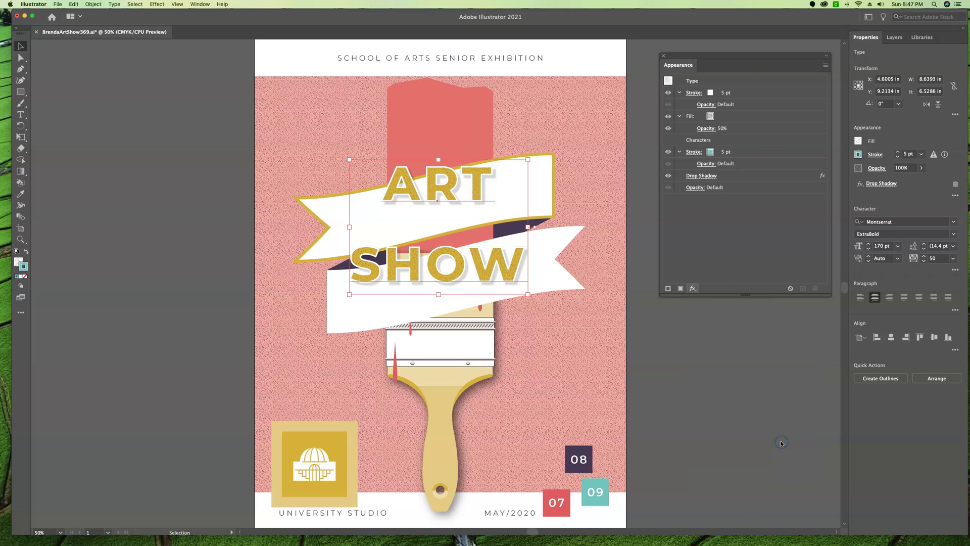
Step: Try the ART SHOW text's warp at 64% bend with the Arc and Shell Lower styles, and return to Rise
drag(178, 111, 200, 111)
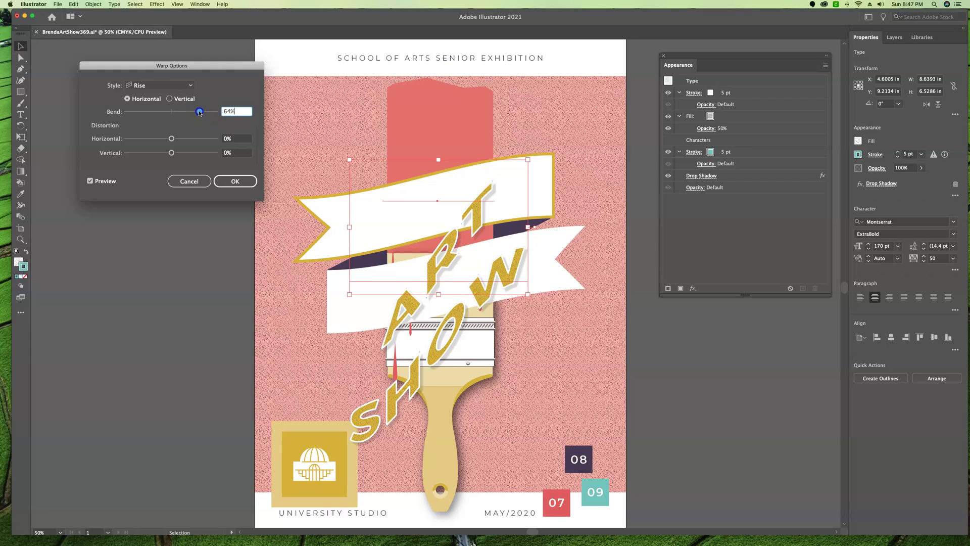
click(158, 86)
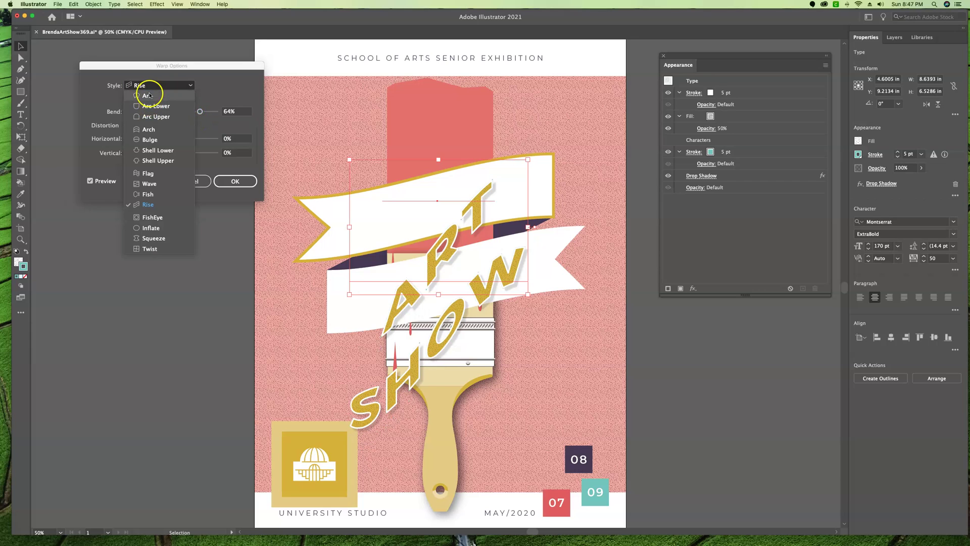
click(149, 92)
click(148, 86)
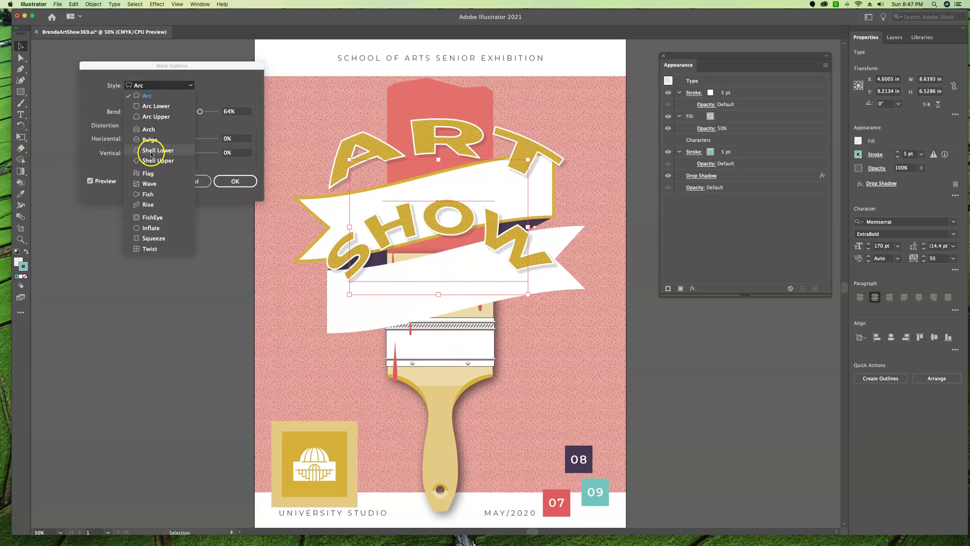
click(150, 152)
click(152, 86)
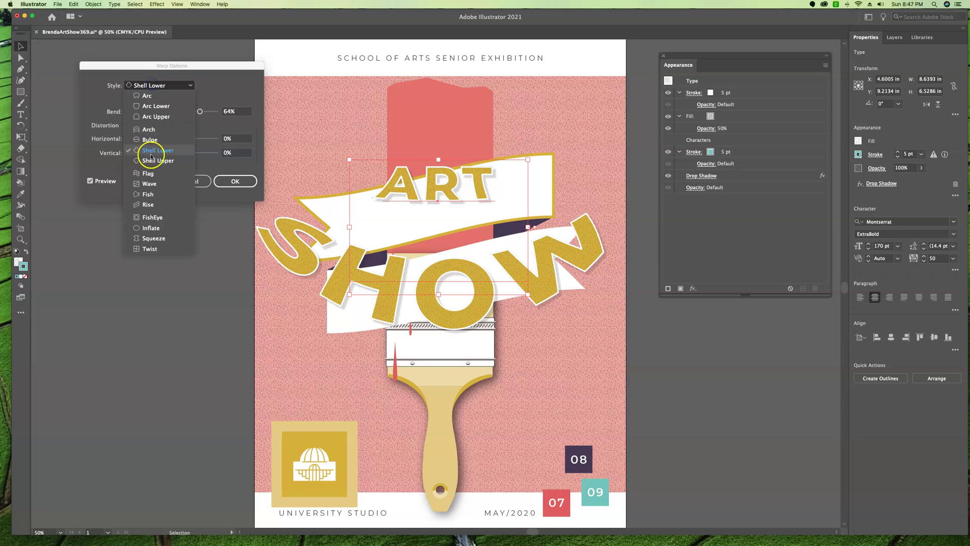
click(155, 205)
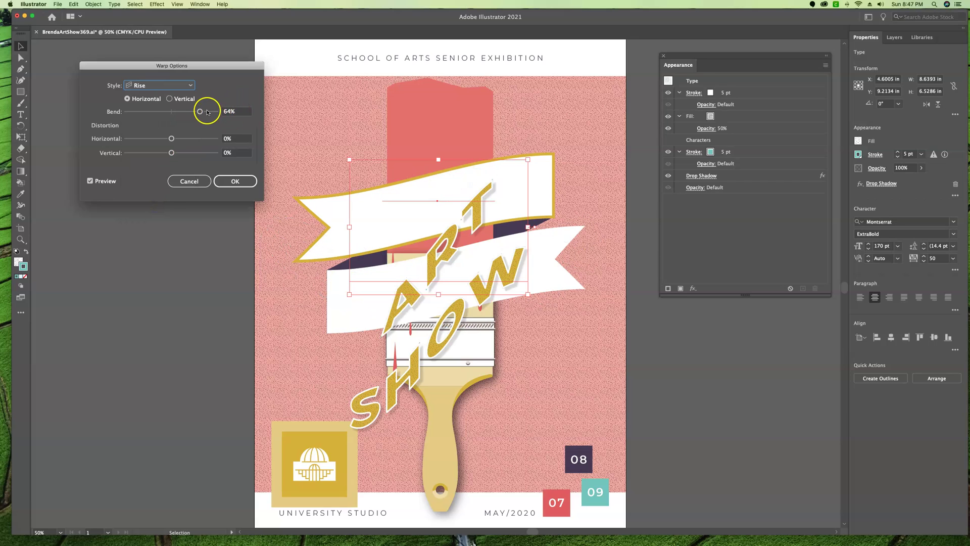
Step: Set the Rise warp's bend to 15% with 0% distortion, and apply it to the ART SHOW text
drag(200, 112, 147, 140)
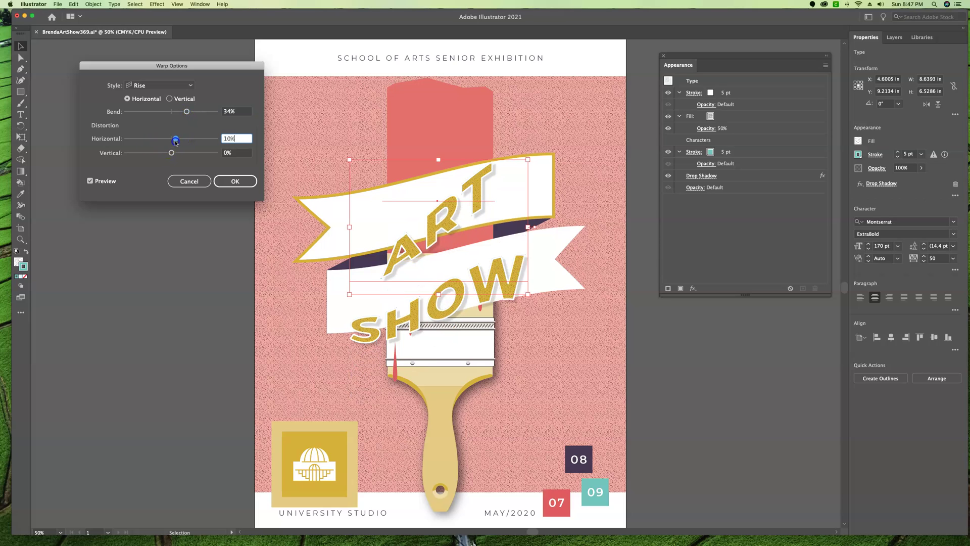
click(223, 112)
text(15)
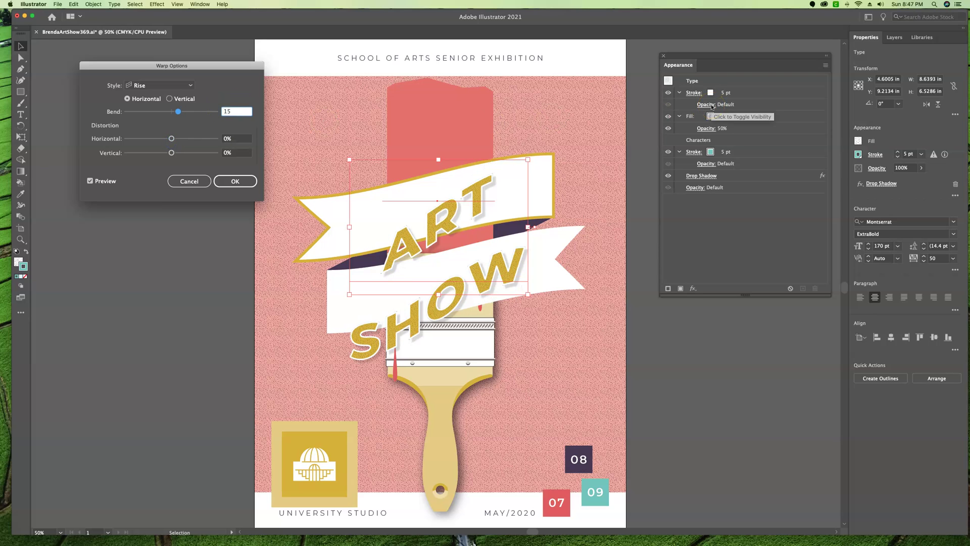
key(Tab)
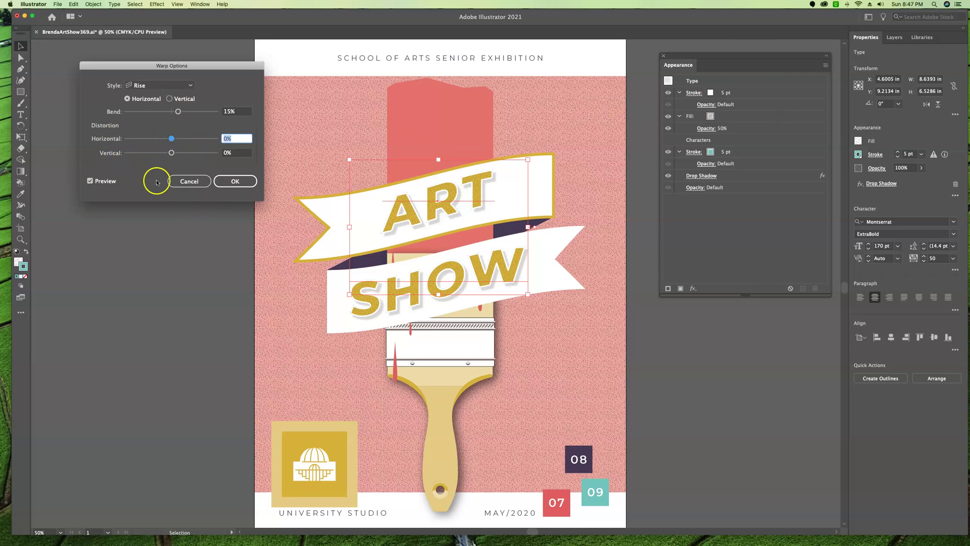
click(235, 183)
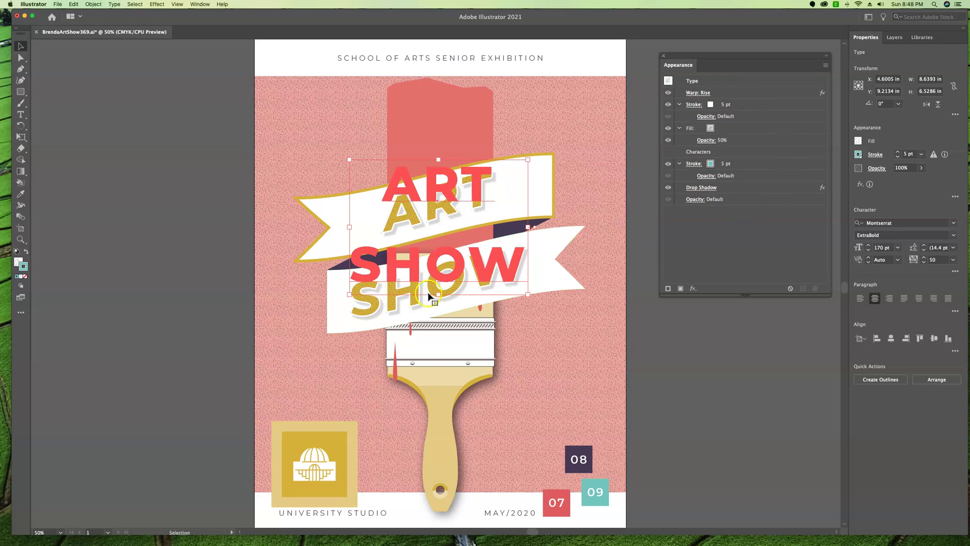
click(390, 259)
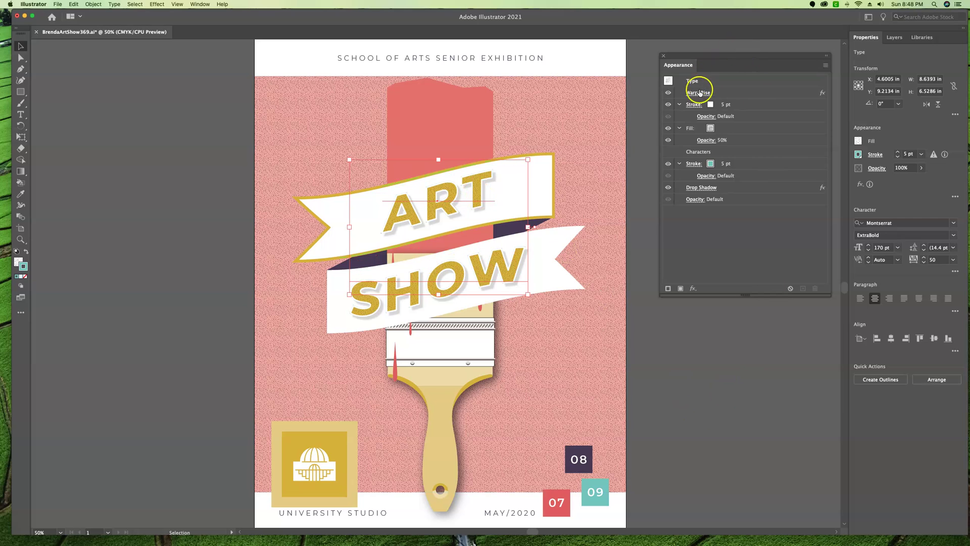
Step: Replace the word SHOW with FEST while the Rise warp is hidden, and turn the warp back on
click(668, 93)
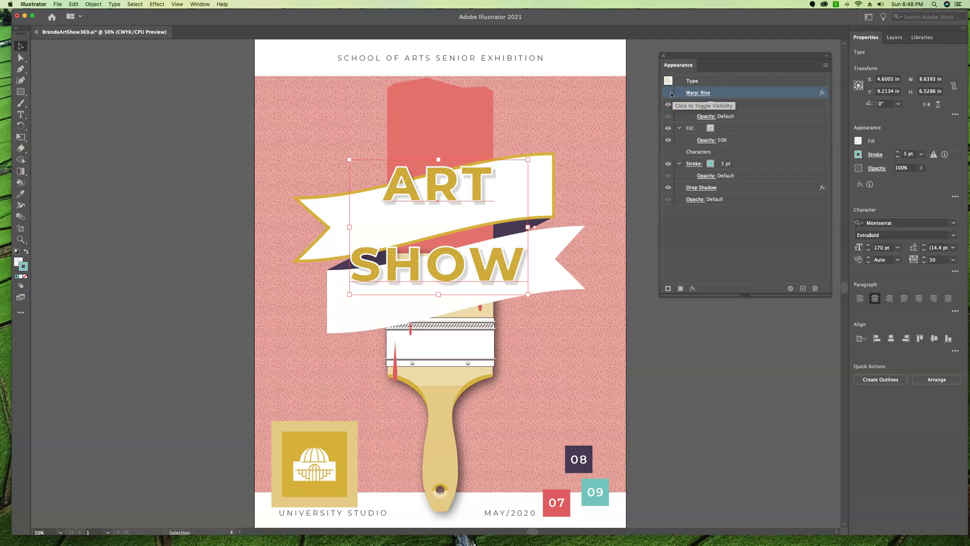
click(461, 199)
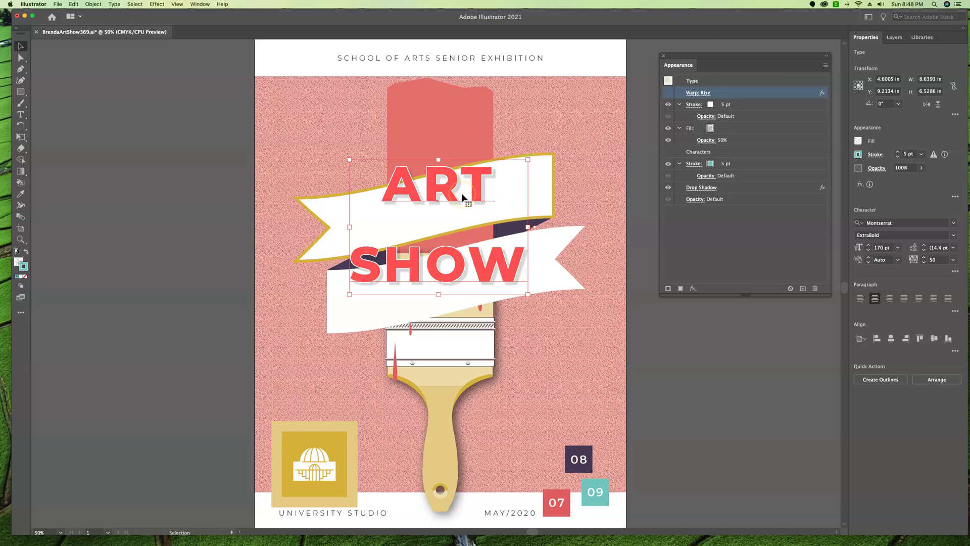
click(275, 183)
click(21, 114)
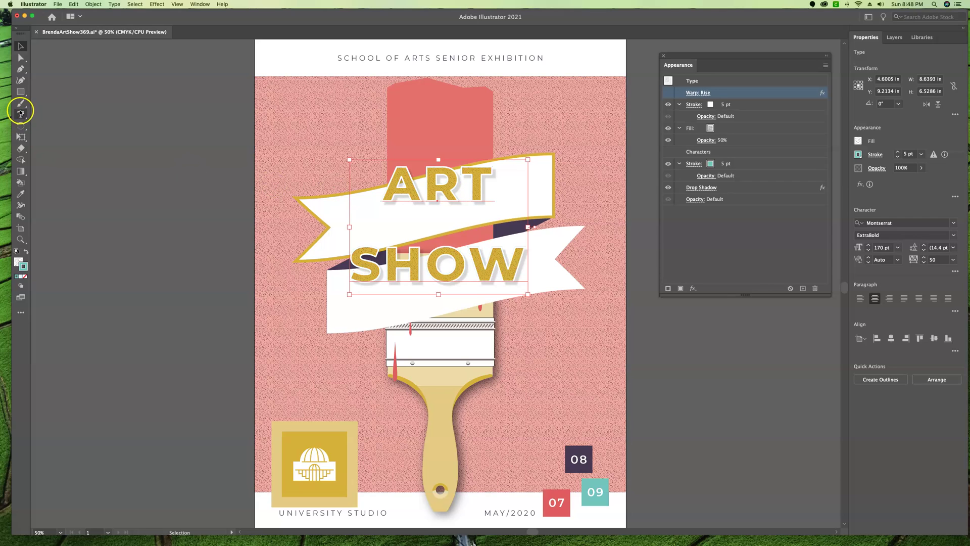
click(446, 266)
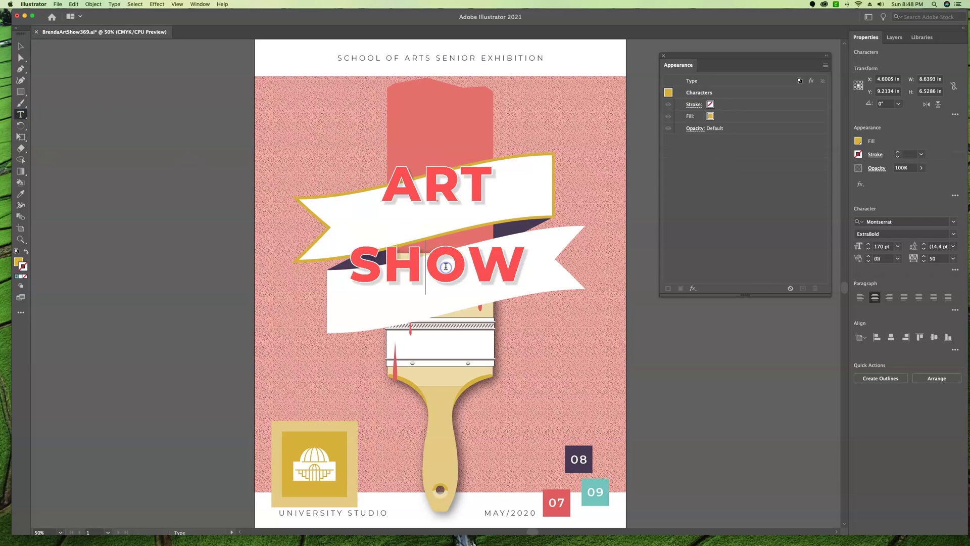
double_click(446, 267)
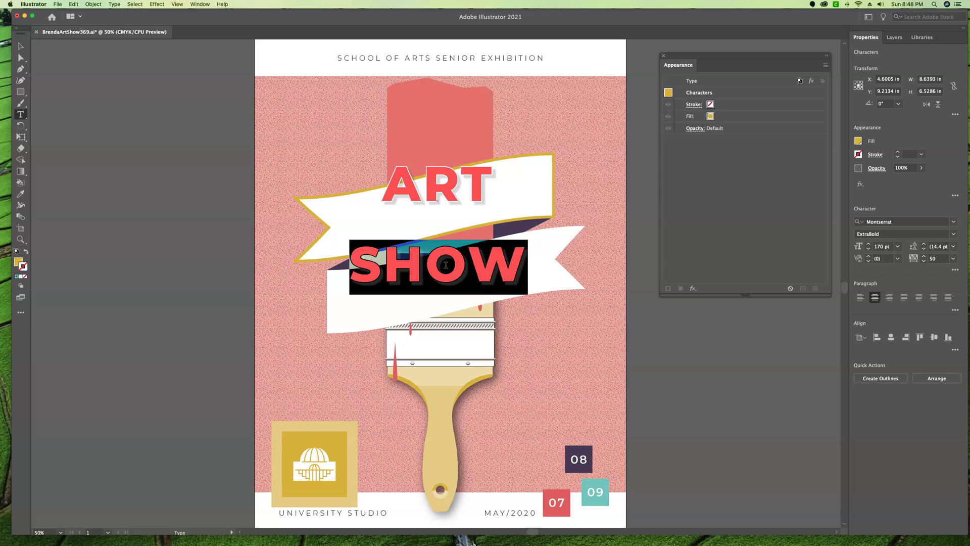
text(FEST)
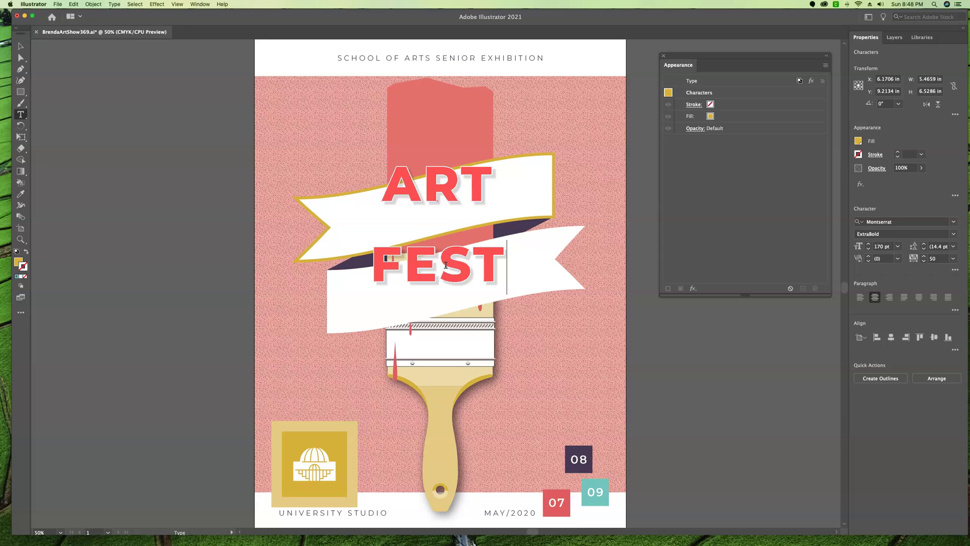
click(21, 50)
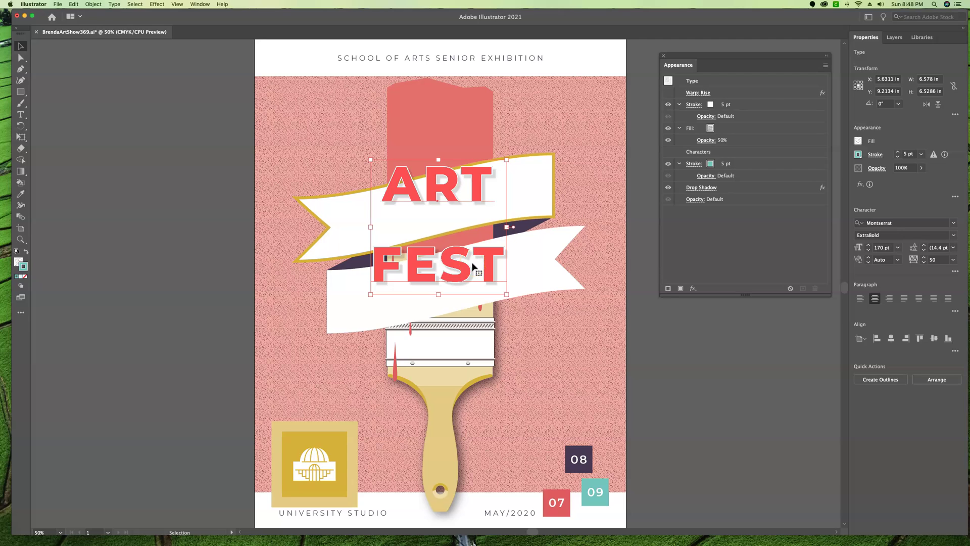
click(668, 92)
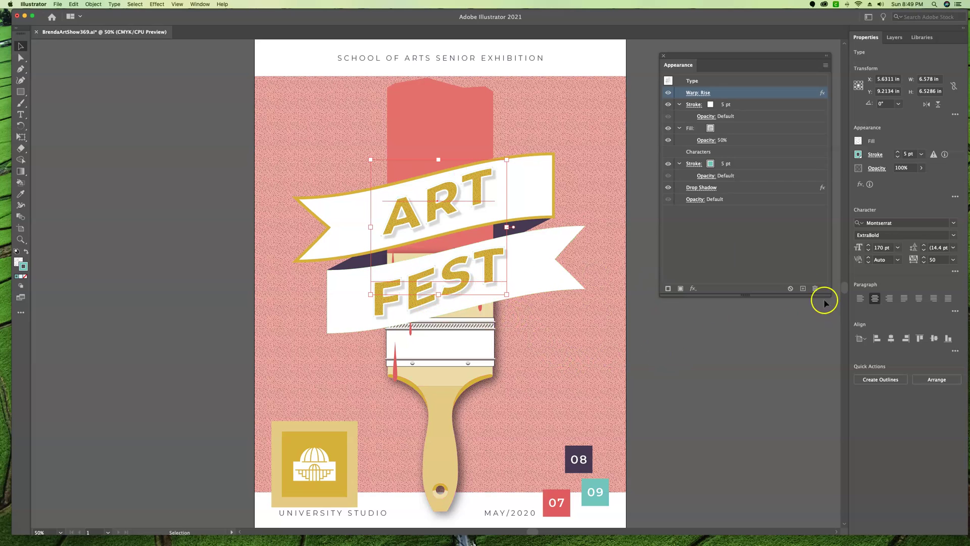
Step: Edit the Rise warp's bend to 11% and move the ART FEST text slightly down on the banners
click(701, 94)
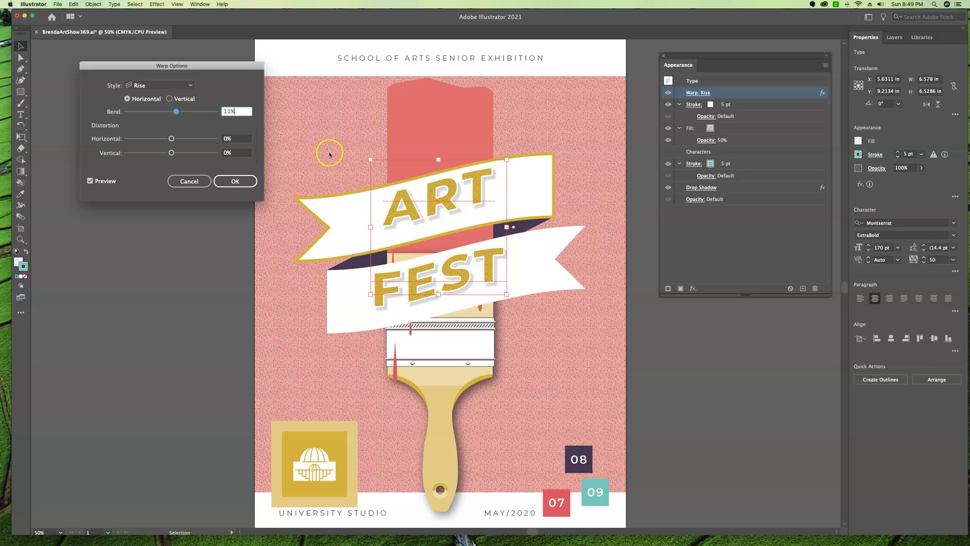
click(244, 181)
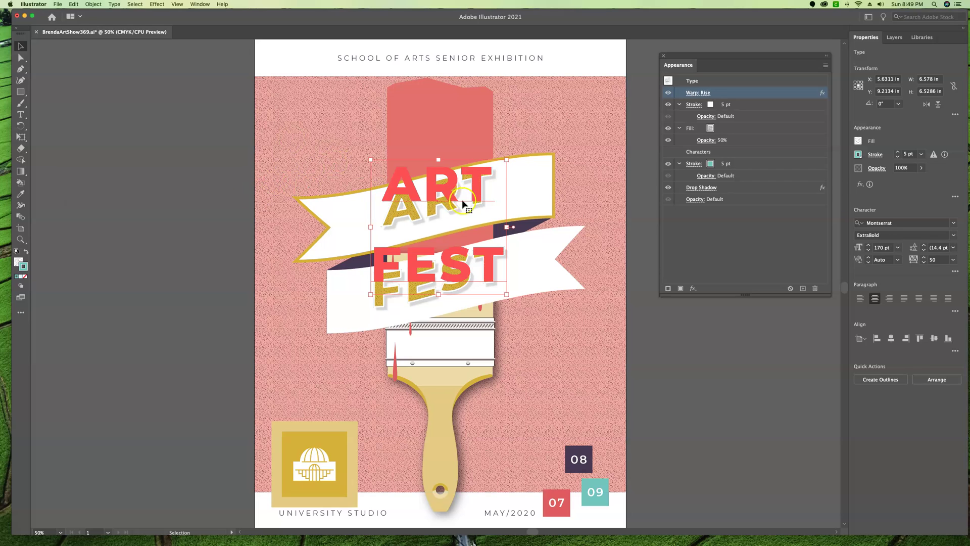
drag(444, 202, 445, 208)
click(192, 217)
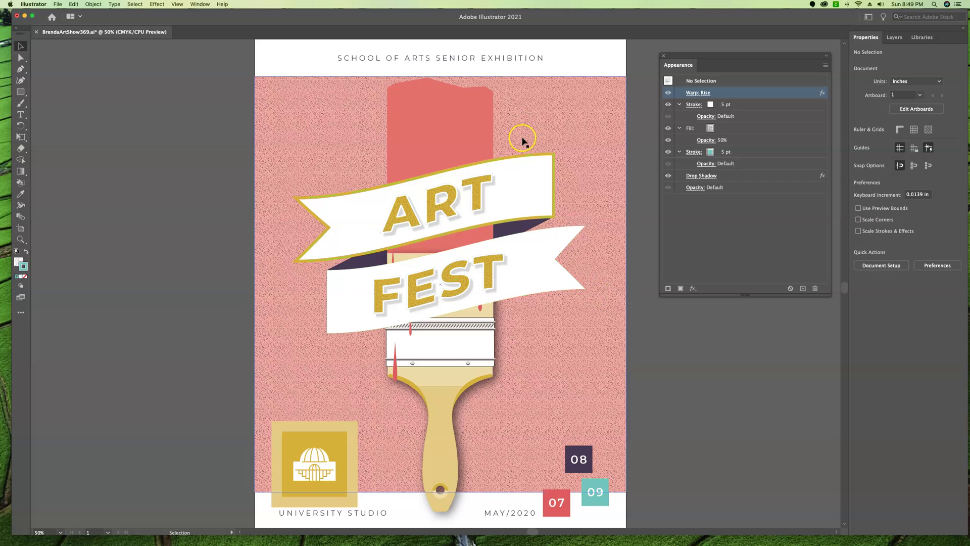
Step: Add an Offset Path effect with a 2 in offset to the gold stroke of the upper banner
click(519, 174)
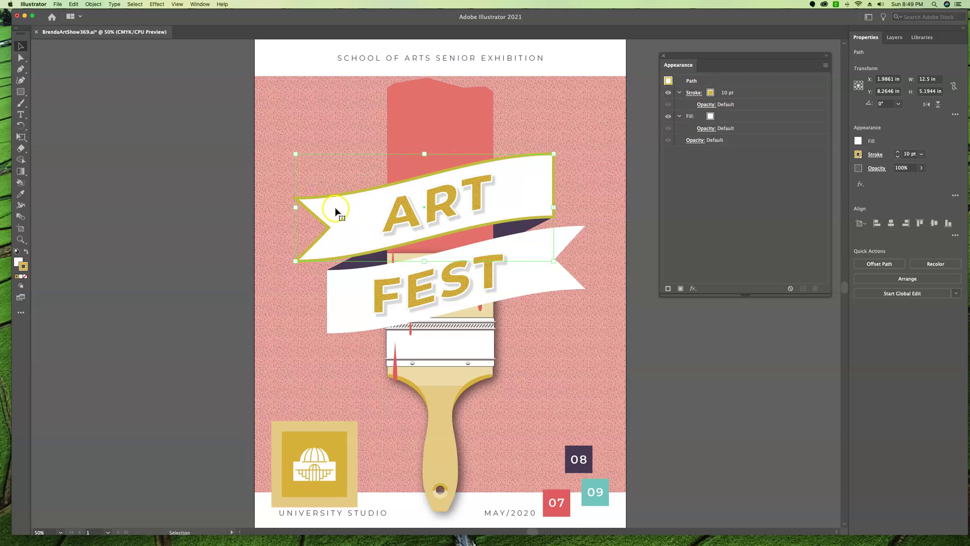
key(super+1)
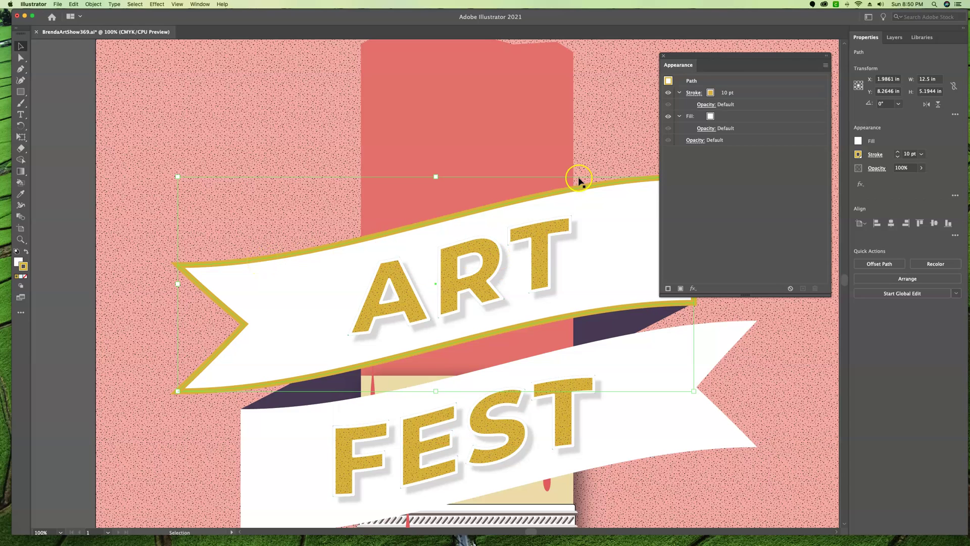
click(751, 94)
click(679, 93)
click(679, 92)
click(791, 93)
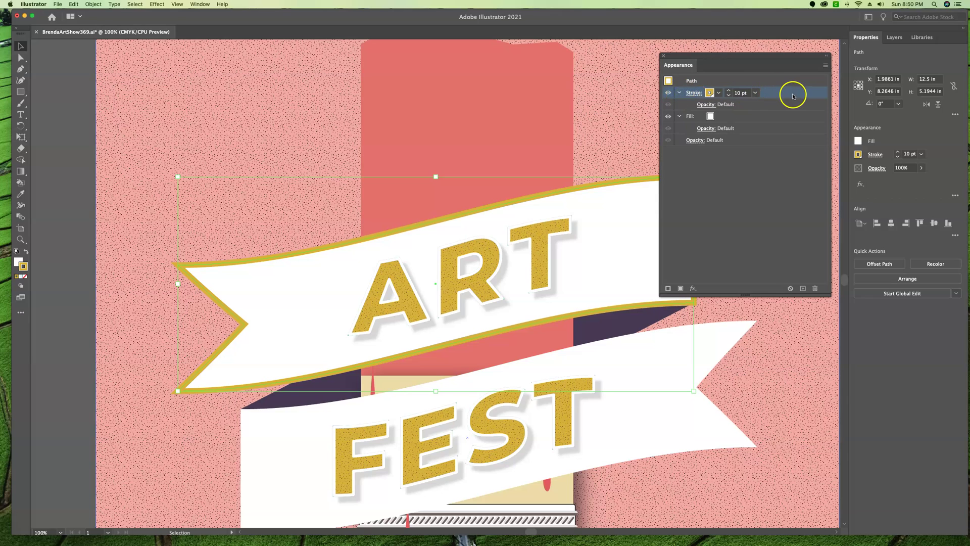
click(707, 93)
click(694, 288)
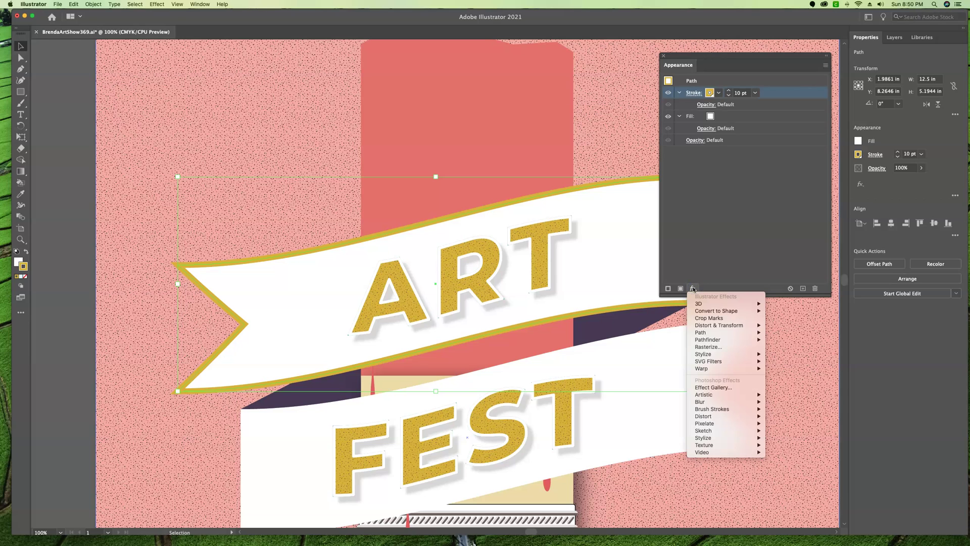
click(705, 335)
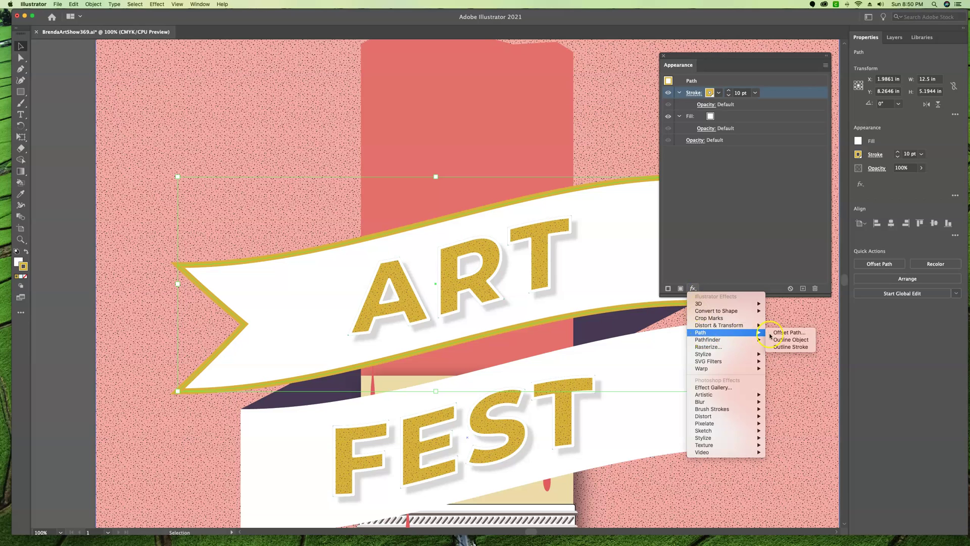
click(788, 332)
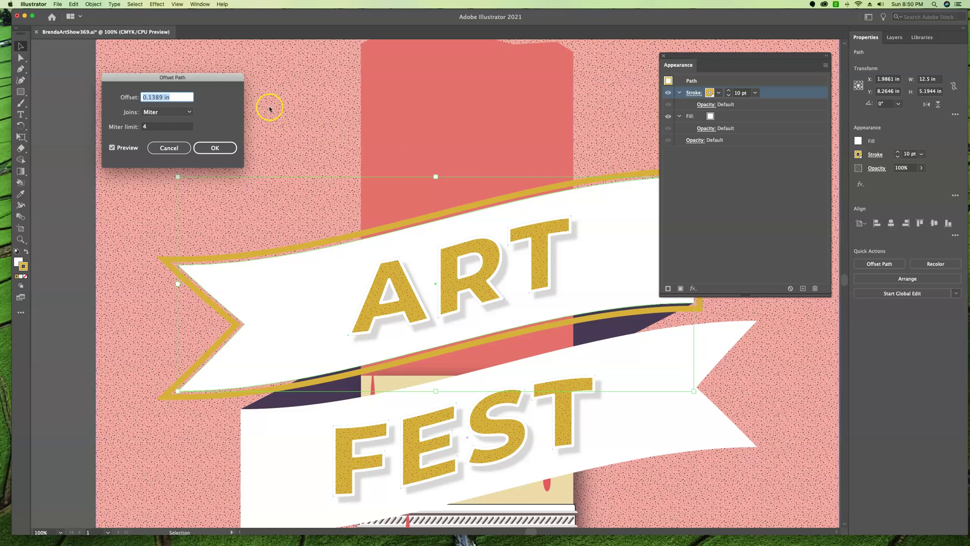
text(2)
key(Return)
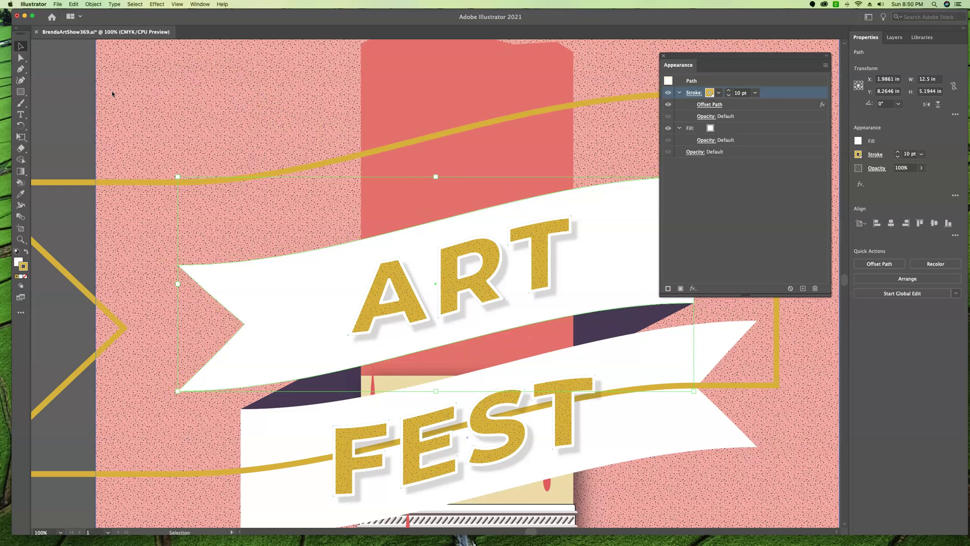
Step: Edit the Offset Path effect on the upper banner's gold stroke, setting the offset to -0.13 in
click(710, 104)
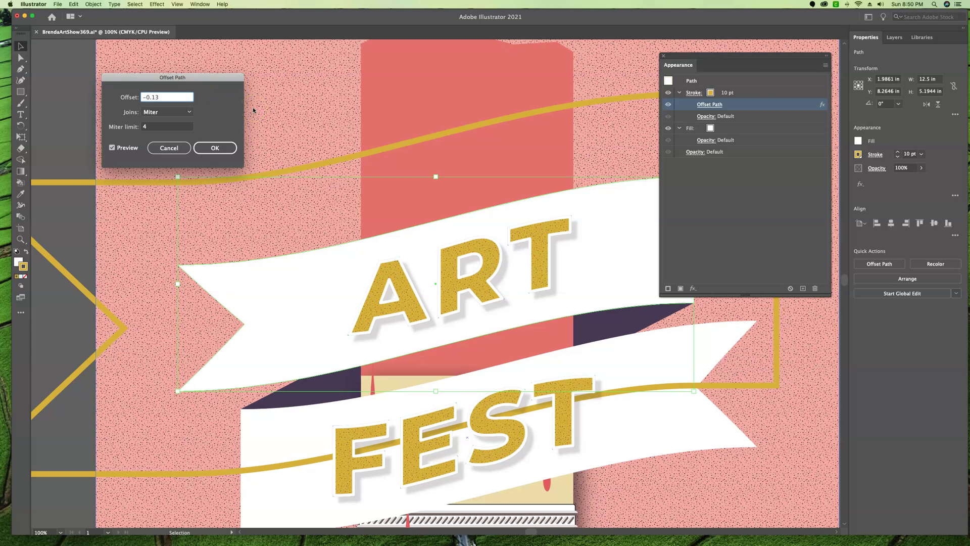
text(-0.13)
key(Tab)
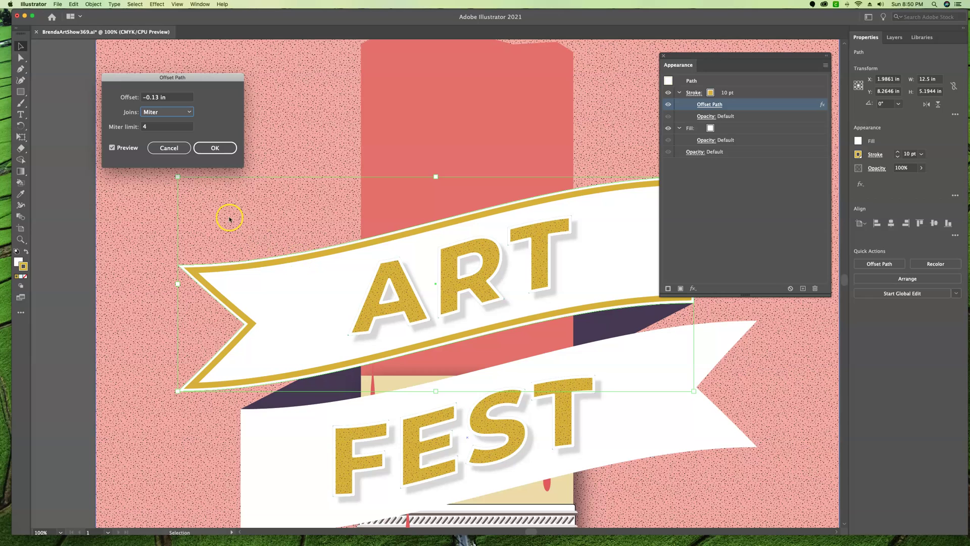
Step: Try a positive offset of 0.13 in for the upper banner's gold stroke
click(144, 97)
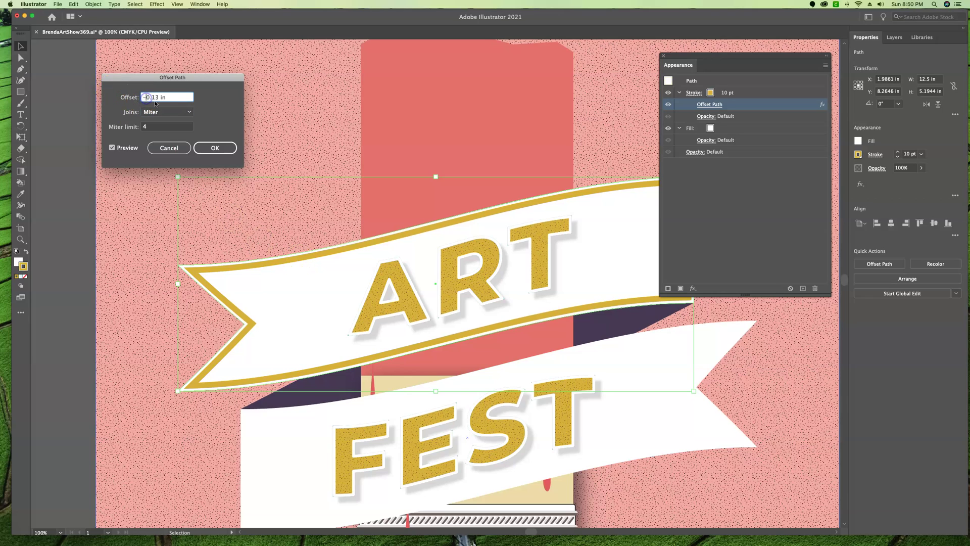
key(Delete)
key(Tab)
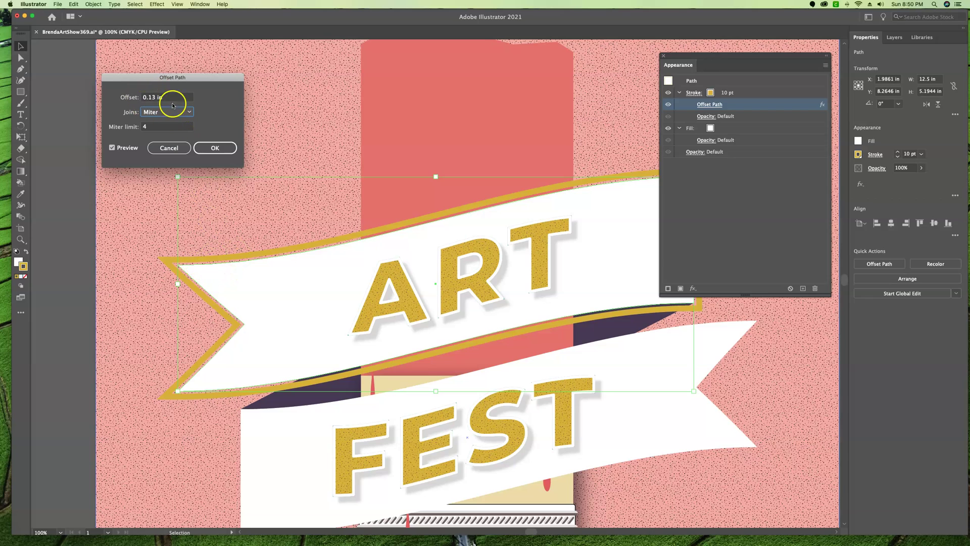
Step: Return the stroke's offset to -0.13 in, apply the effect, and deselect the upper banner
click(144, 98)
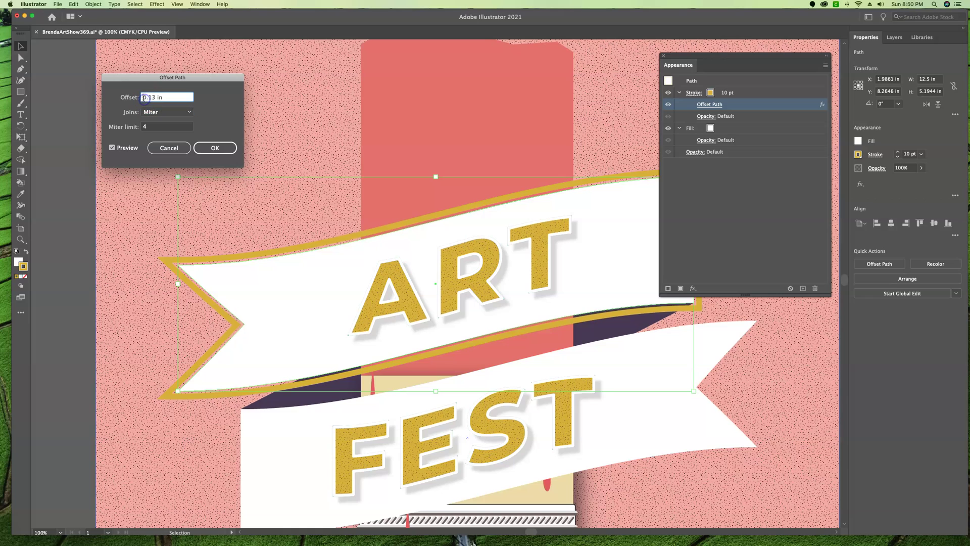
text(-)
click(215, 147)
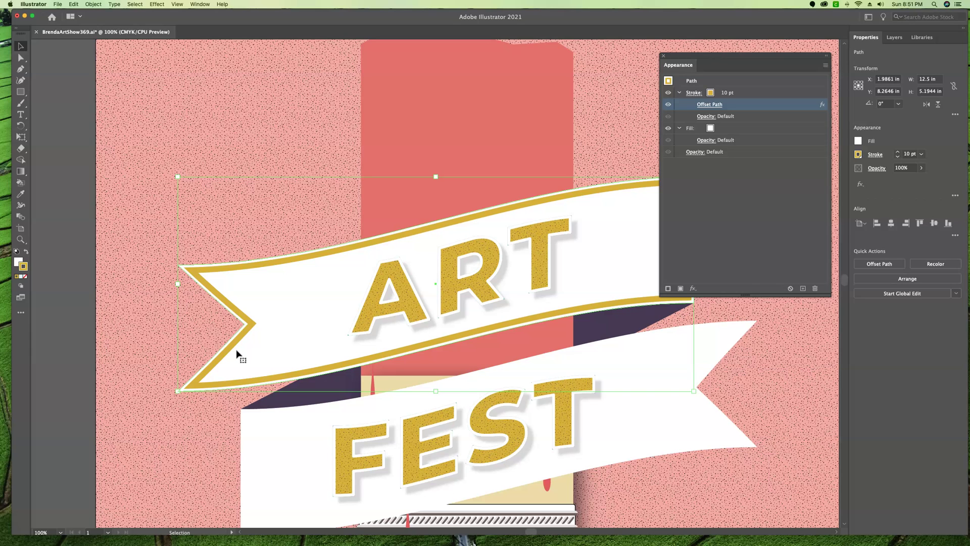
click(232, 326)
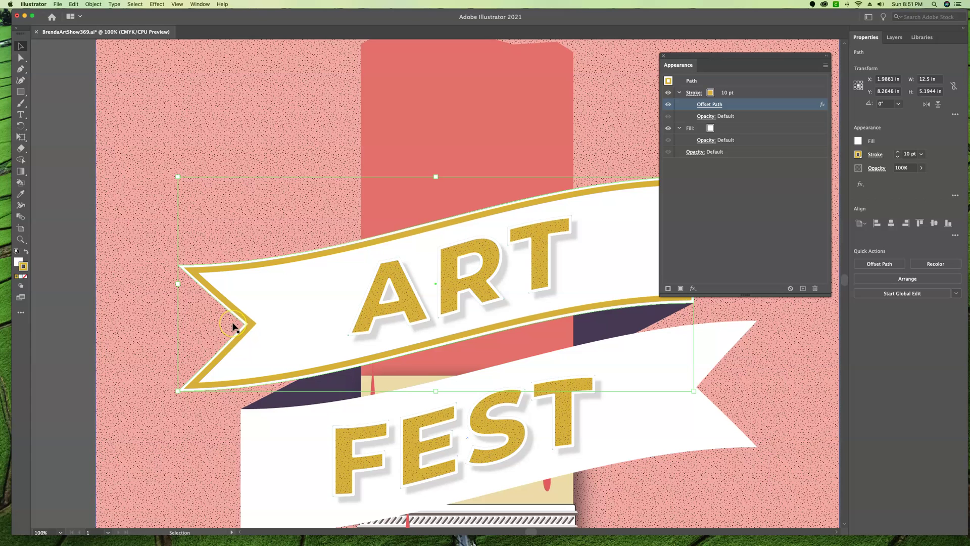
key(super+minus)
key(super+minus)
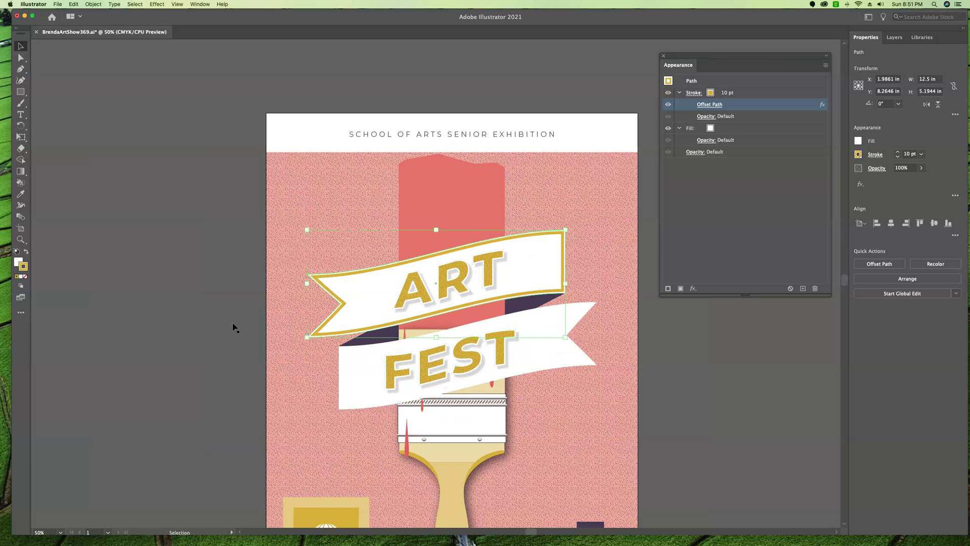
click(229, 406)
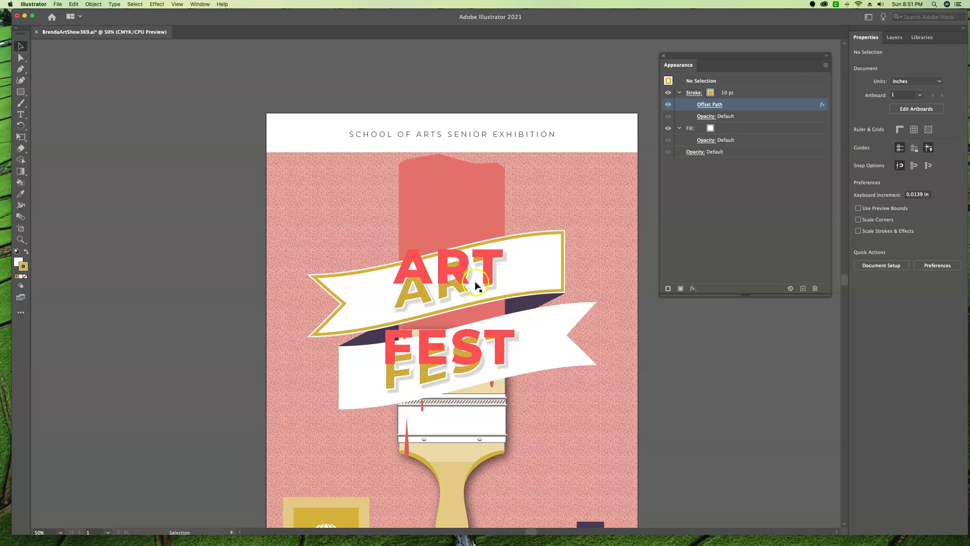
Step: Start a Transform effect on the teal 5 pt stroke beneath the characters of the ART FEST text
click(475, 286)
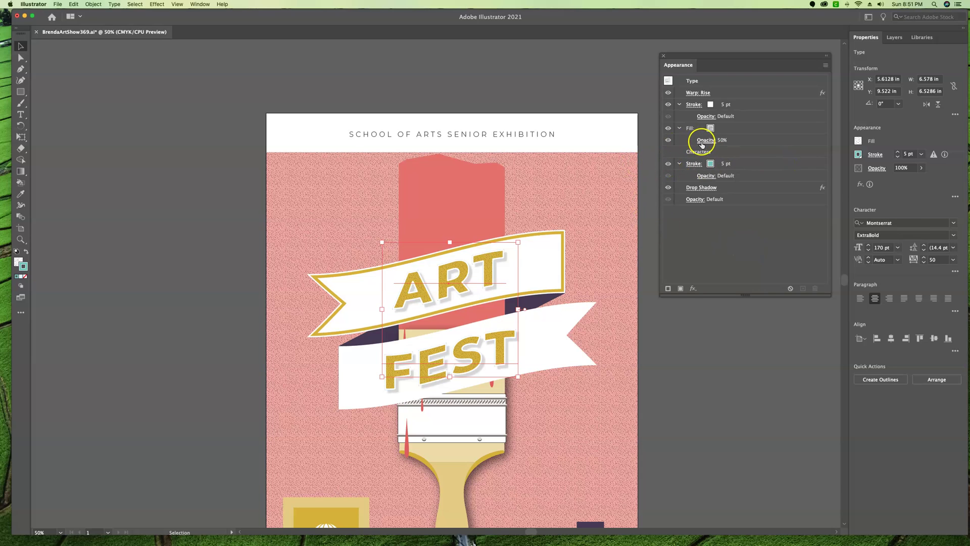
click(751, 165)
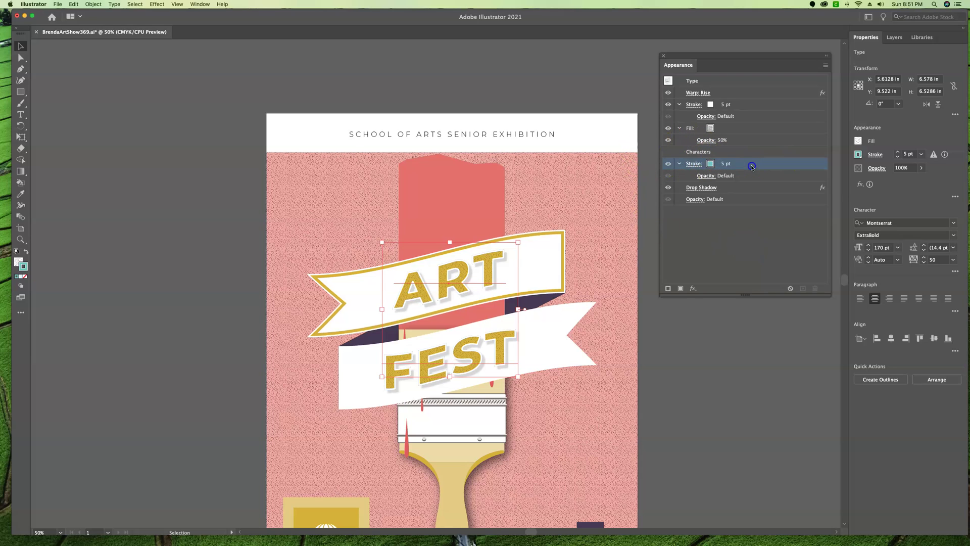
click(679, 164)
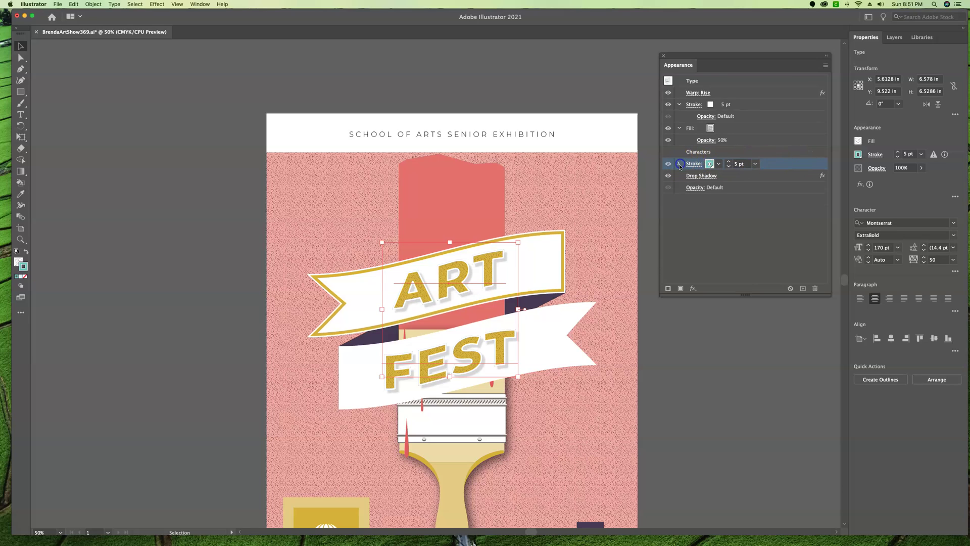
click(680, 165)
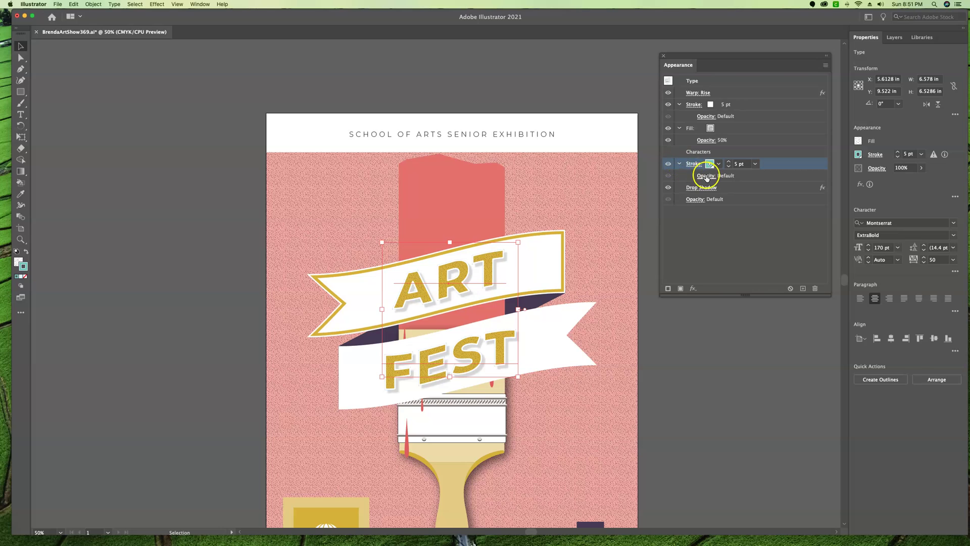
click(692, 288)
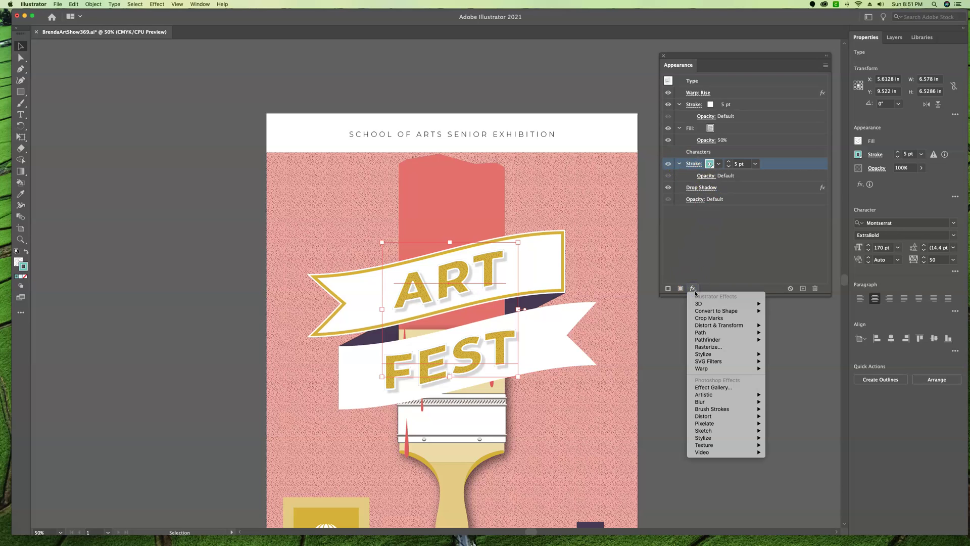
click(719, 327)
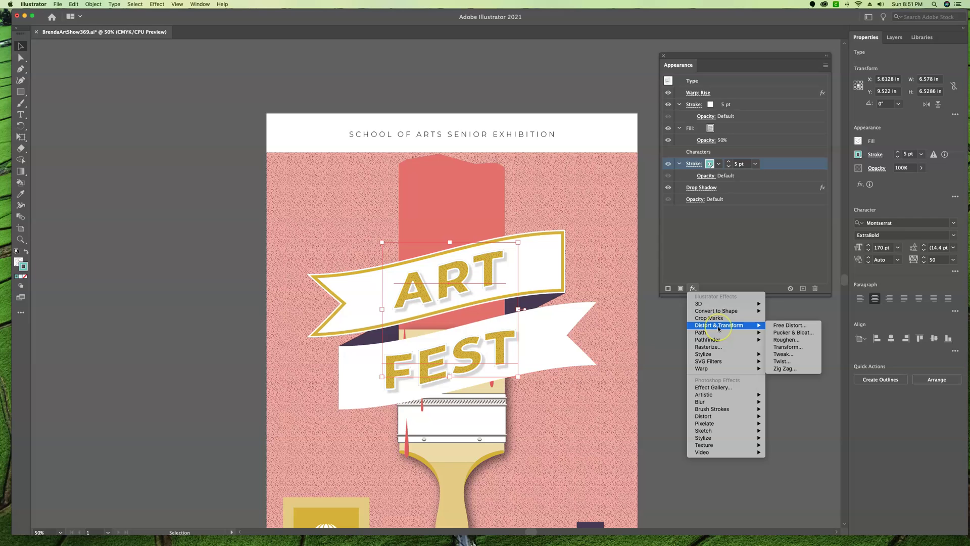
click(799, 346)
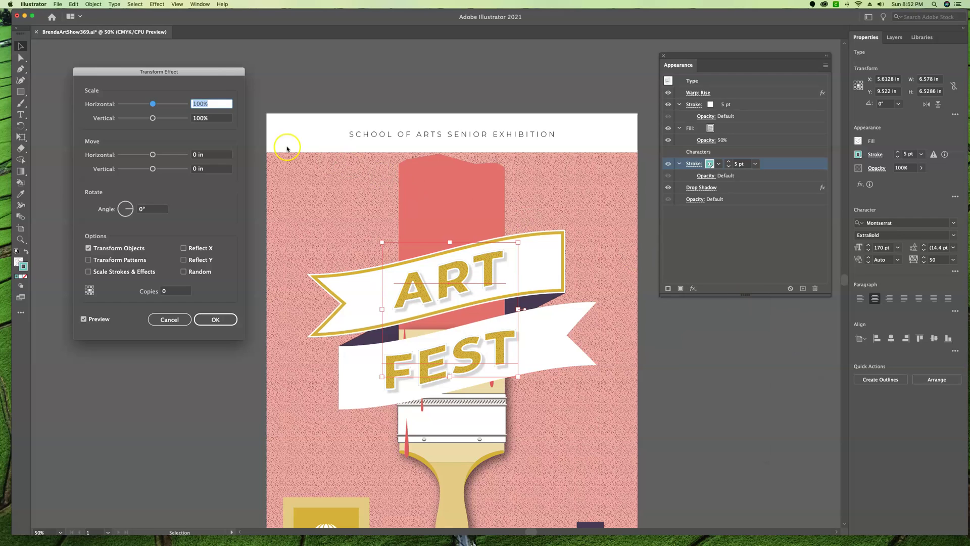
Step: Set the Transform effect's horizontal and vertical move to 0.013 in each
drag(222, 72, 248, 56)
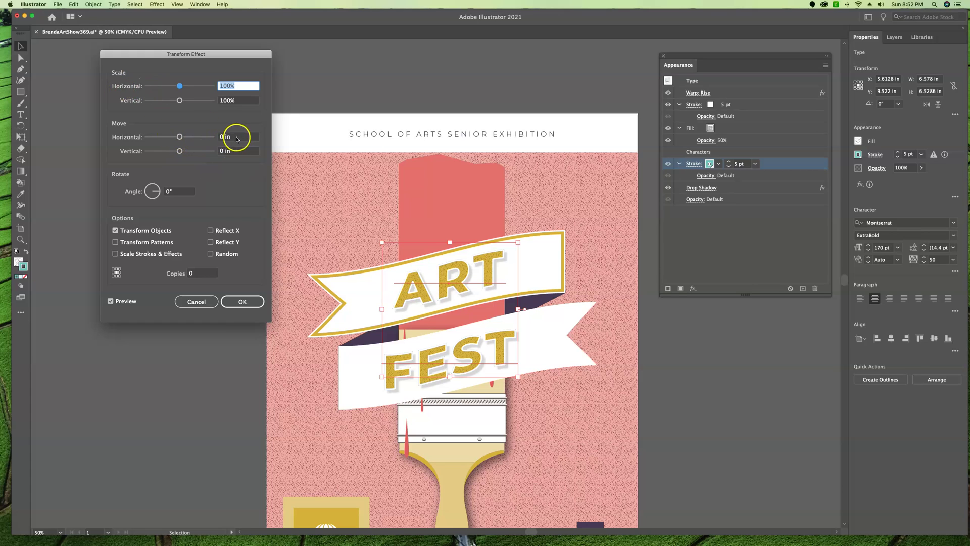
click(208, 139)
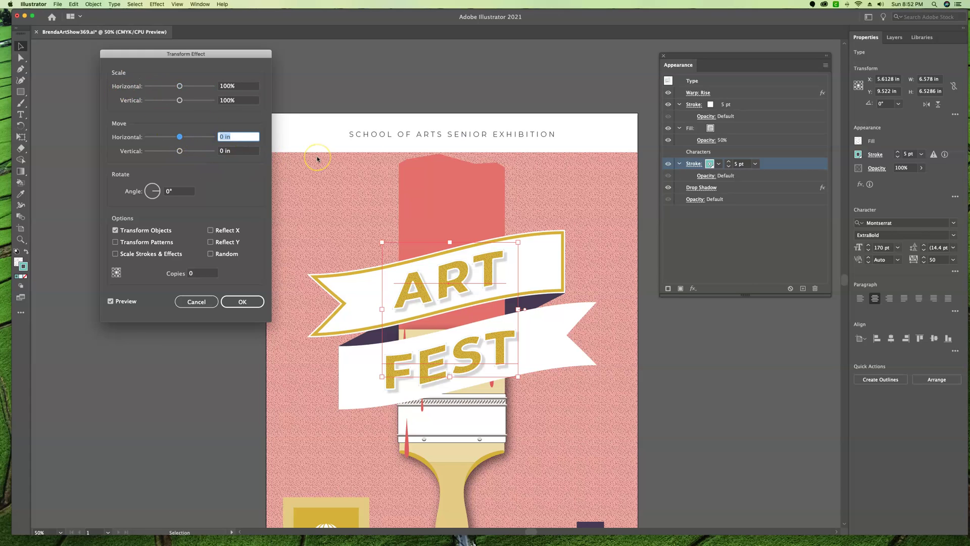
text(0.013)
key(Tab)
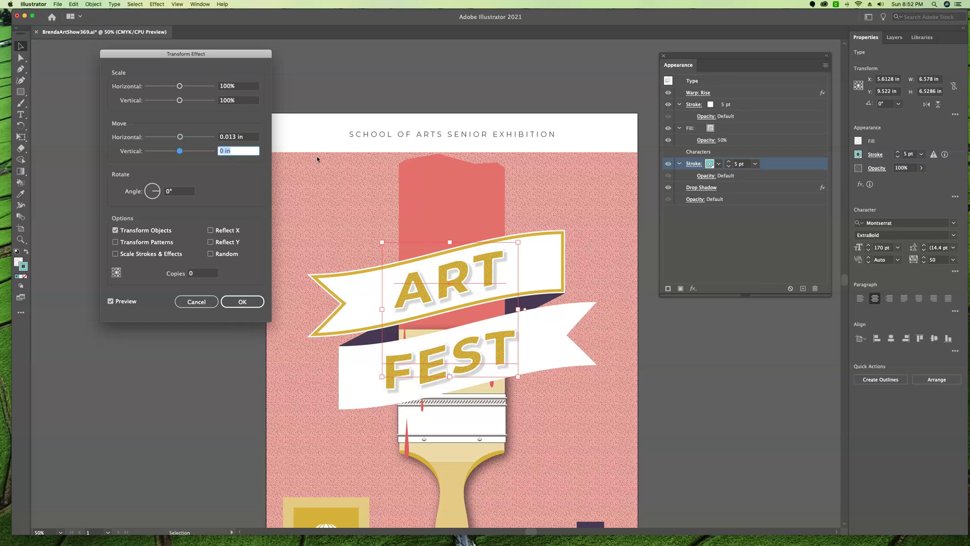
text(0.013)
key(Tab)
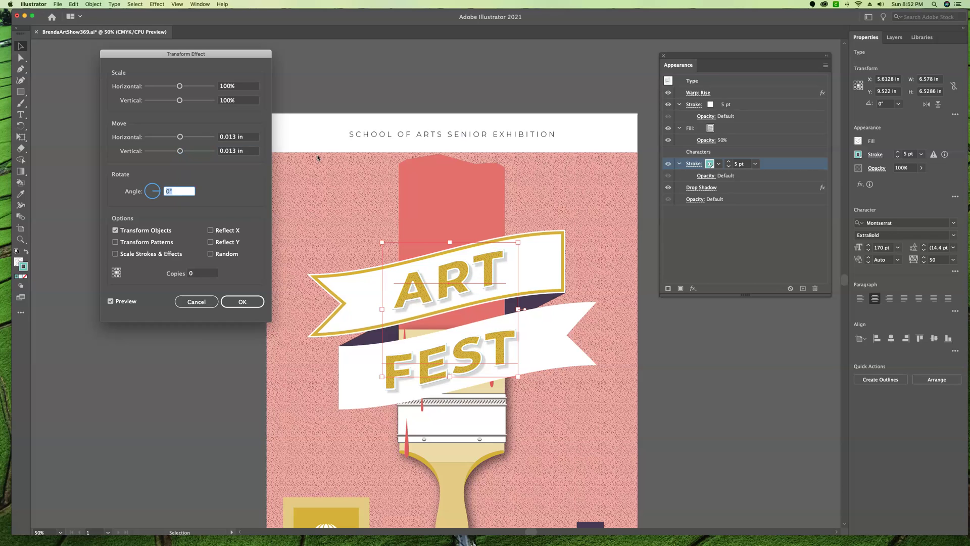
Step: Set the Transform effect to 10 copies, apply it to the teal stroke, and deselect the text
click(300, 201)
click(175, 274)
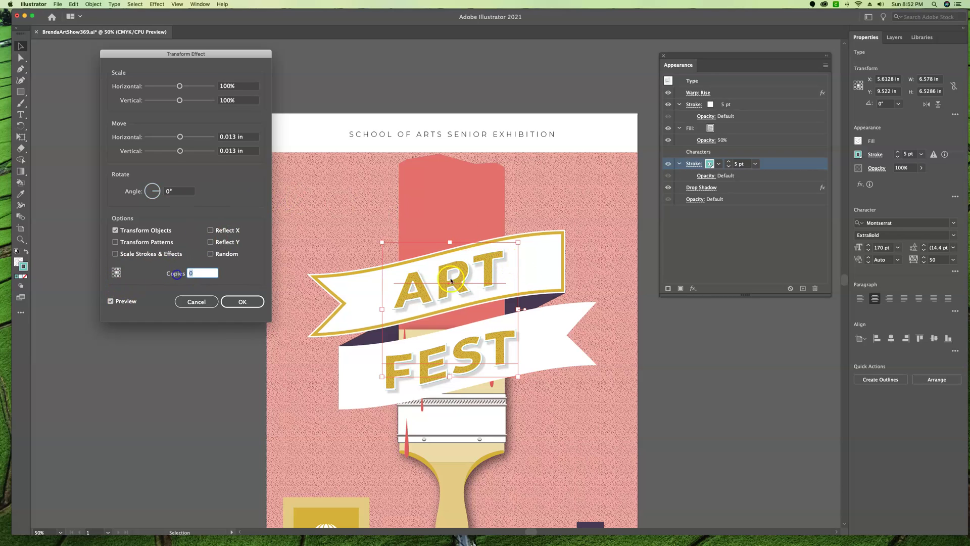
key(Tab)
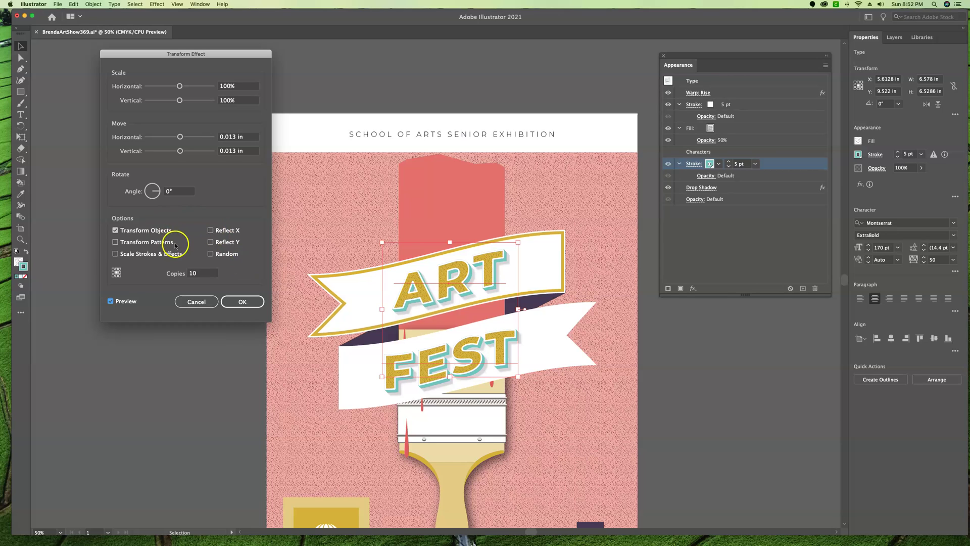
click(245, 301)
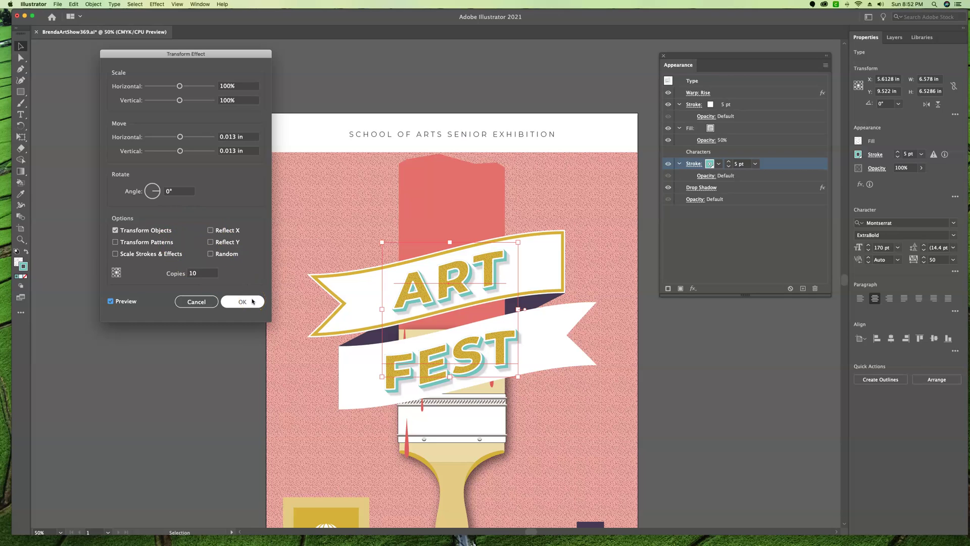
click(253, 301)
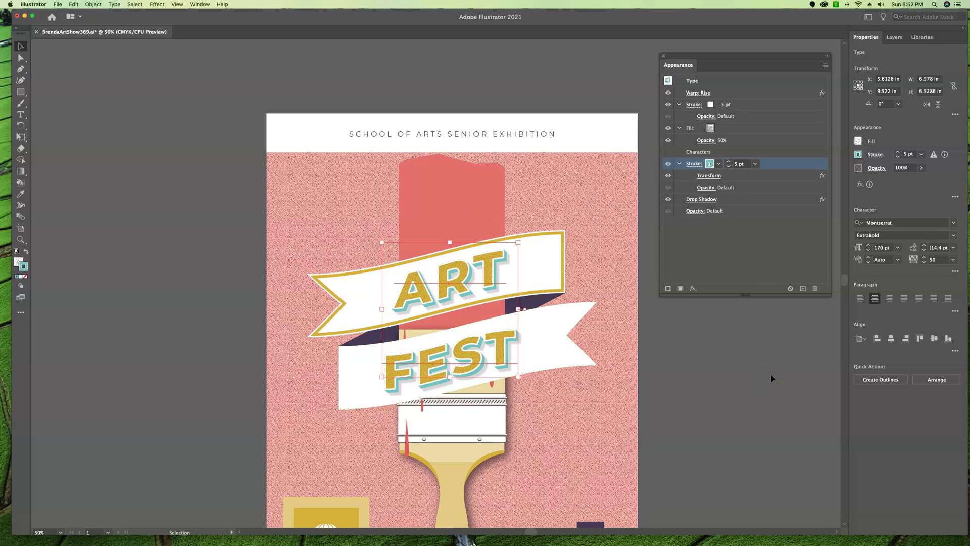
click(695, 383)
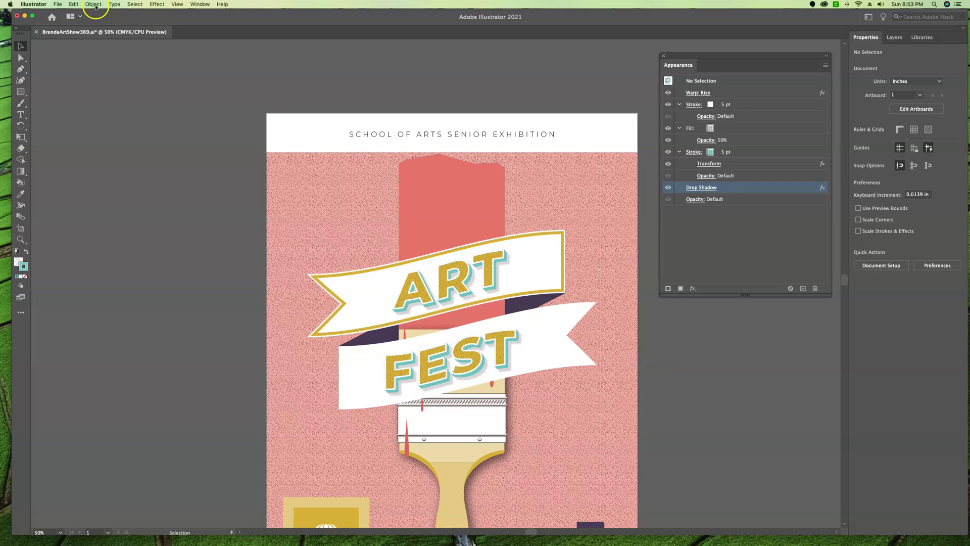
Step: Save the poster as a separate Adobe Illustrator (ai) file in the Lesson13 folder, changing the number in its file name to 375
click(58, 4)
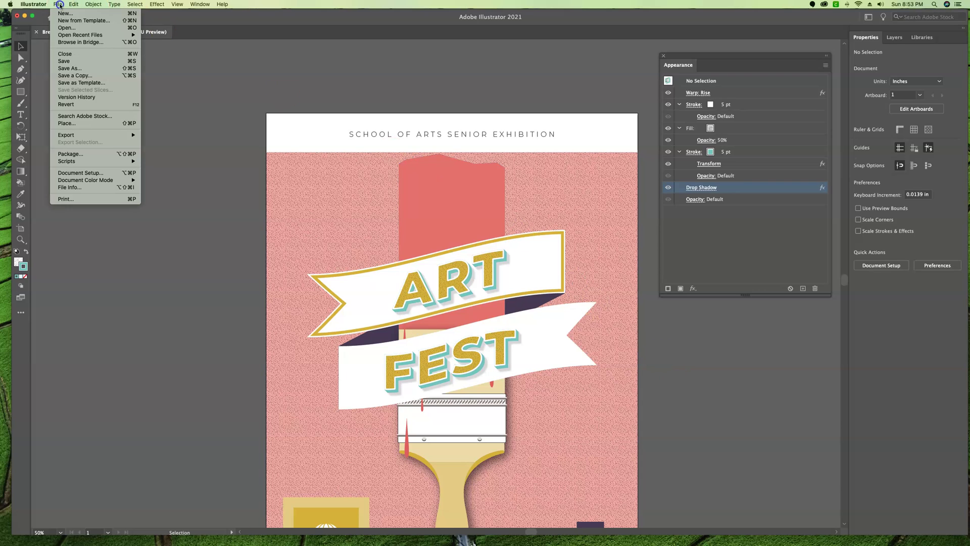
click(69, 68)
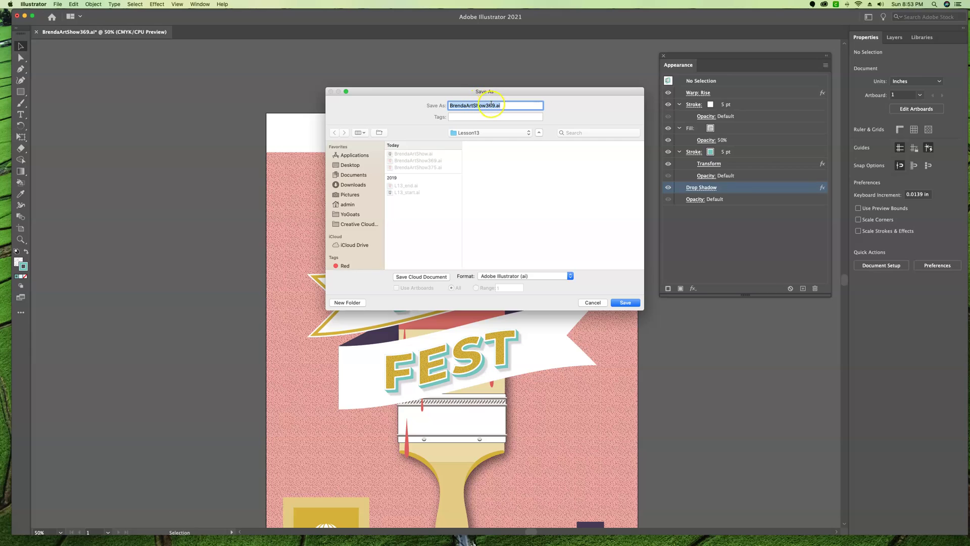
click(493, 105)
key(Return)
click(540, 140)
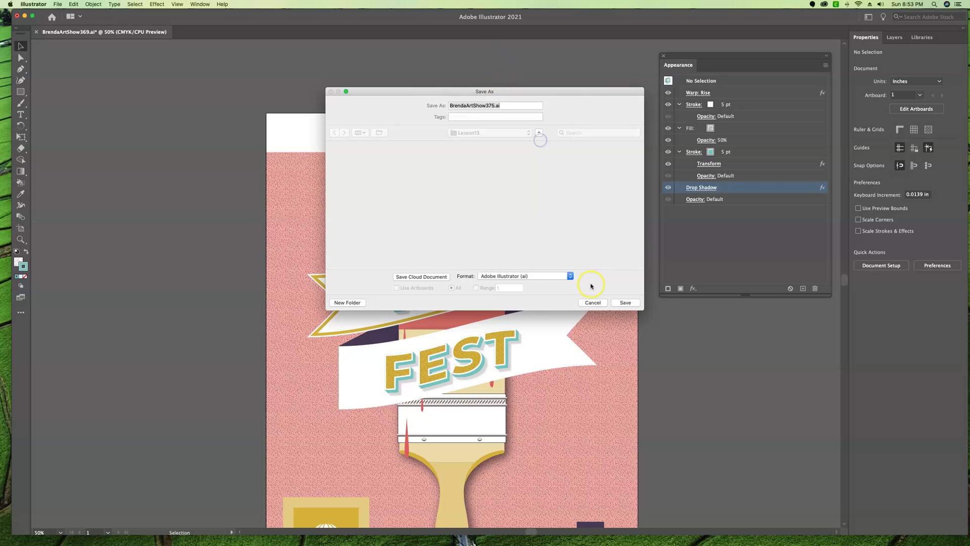
click(631, 304)
click(217, 335)
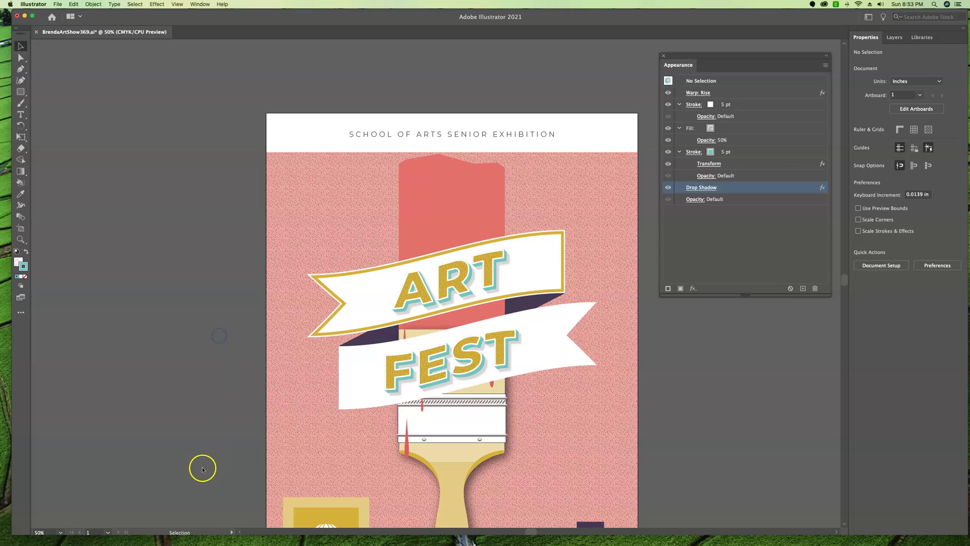